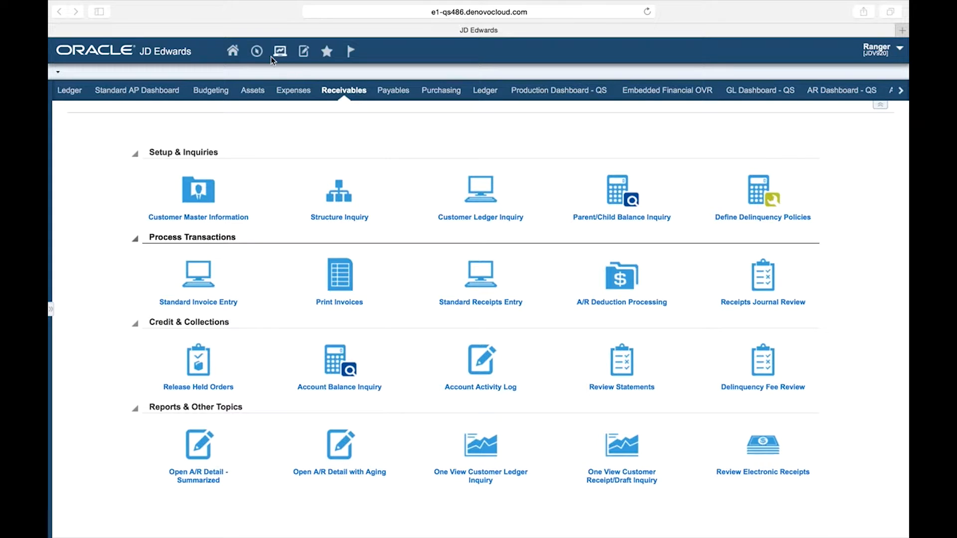
Open the Application Management program through Fast Path and start adding a new application.
left_click(258, 54)
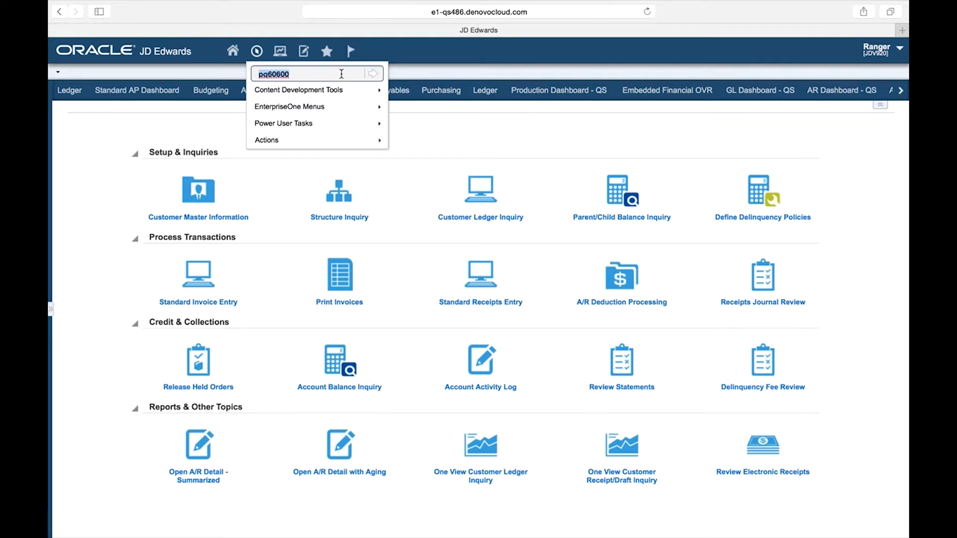
left_click(371, 76)
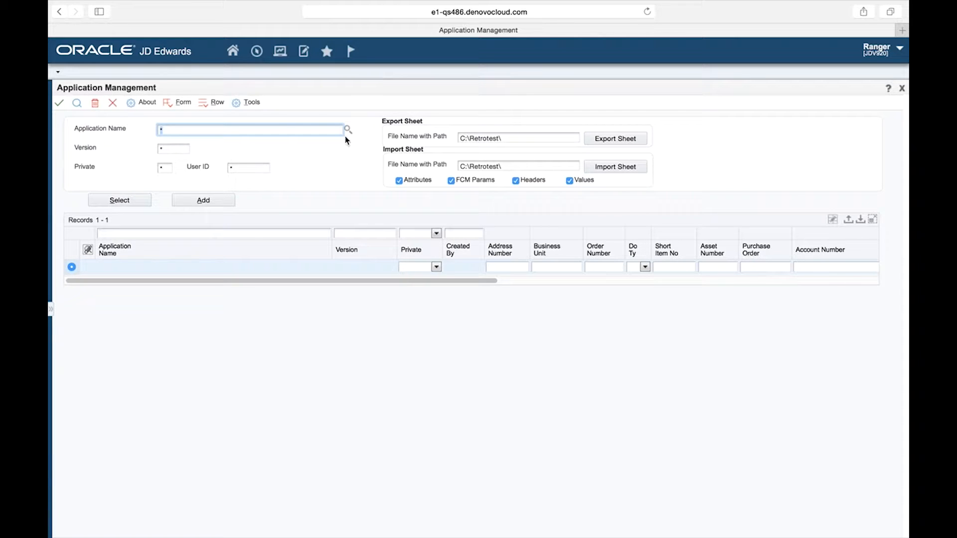
left_click(207, 203)
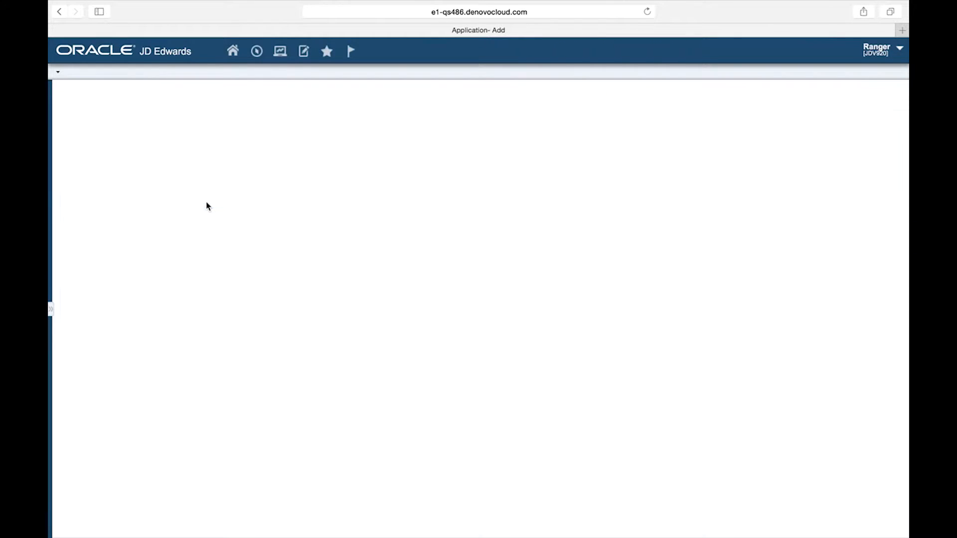
Add an application named Tax Partial Information with version 2016 and save it.
left_click(167, 138)
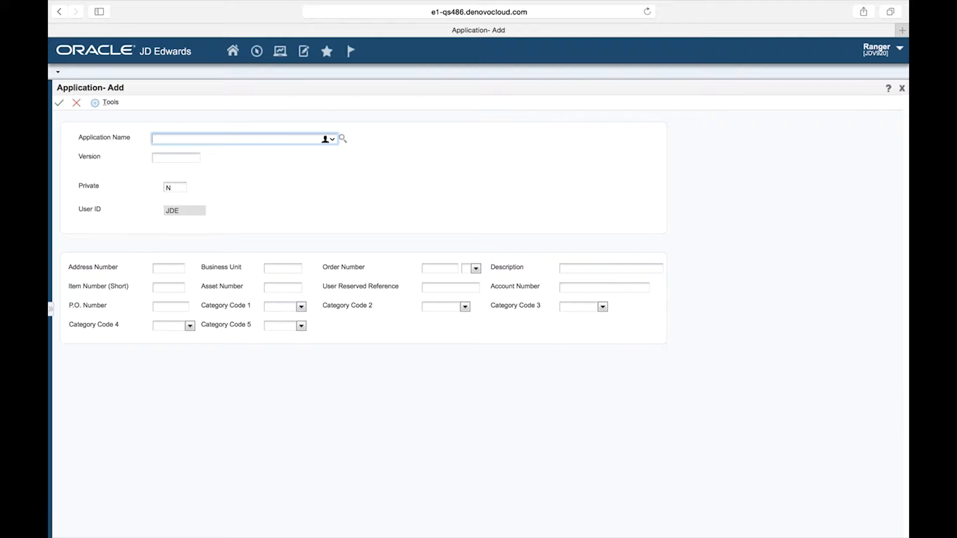
type("Tax Partial Information")
key("Tab")
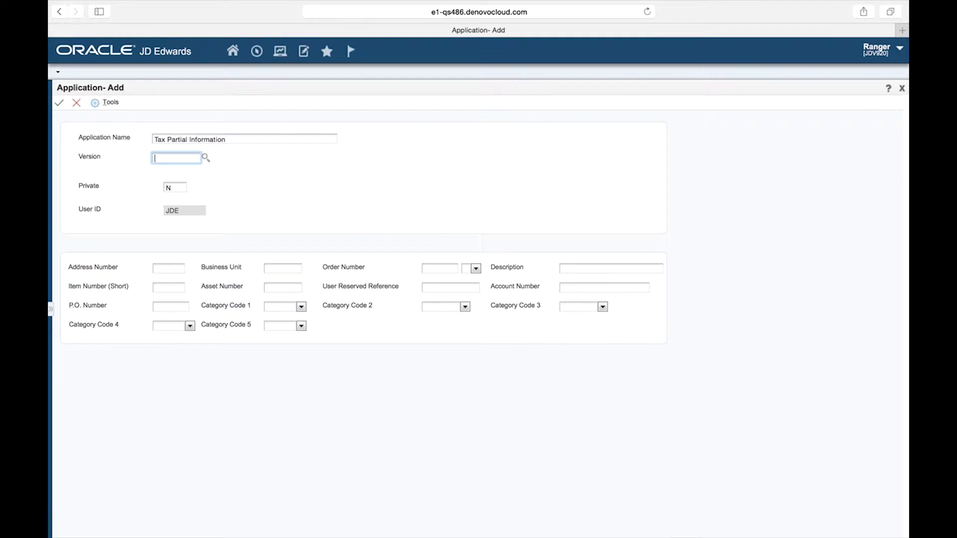
type("2016")
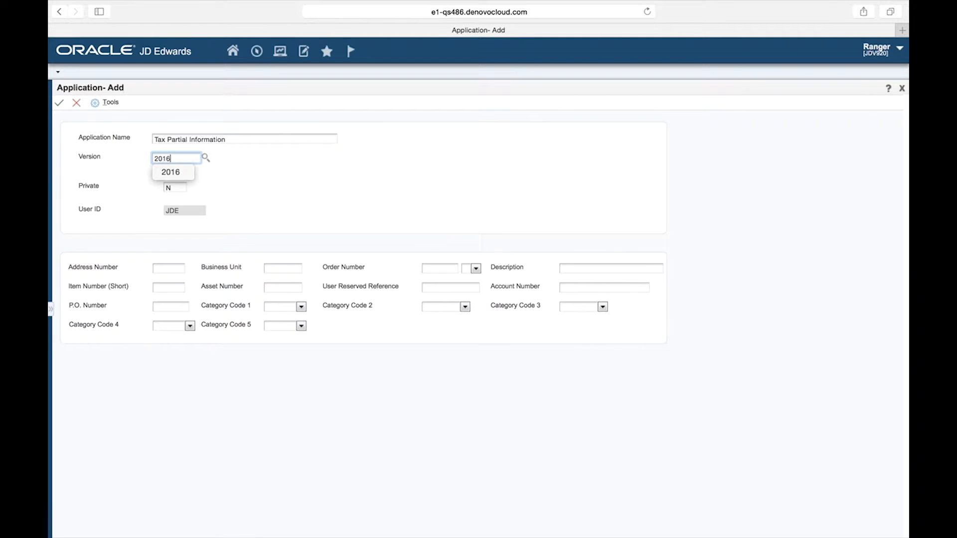
key("Tab")
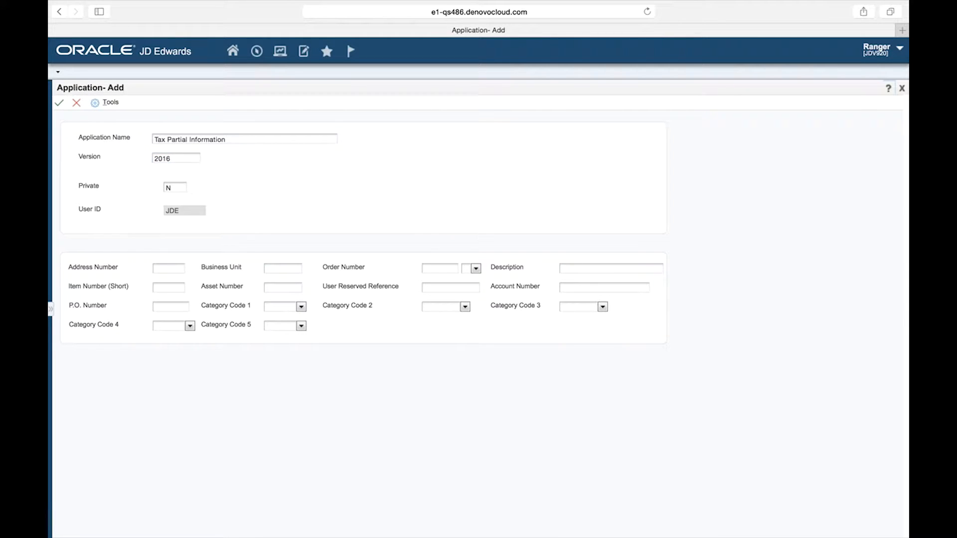
left_click(58, 103)
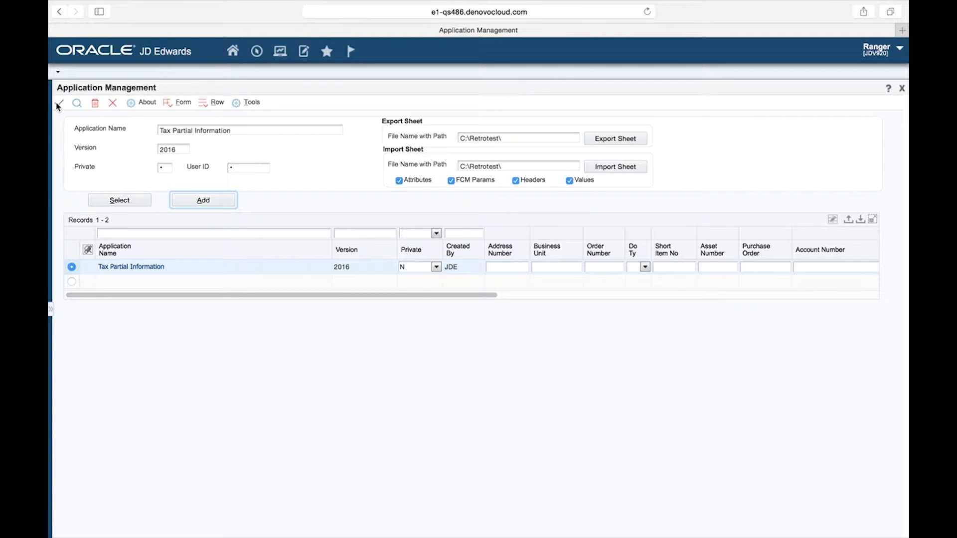
Select the Tax Partial Information application and open its column header text management.
left_click(118, 201)
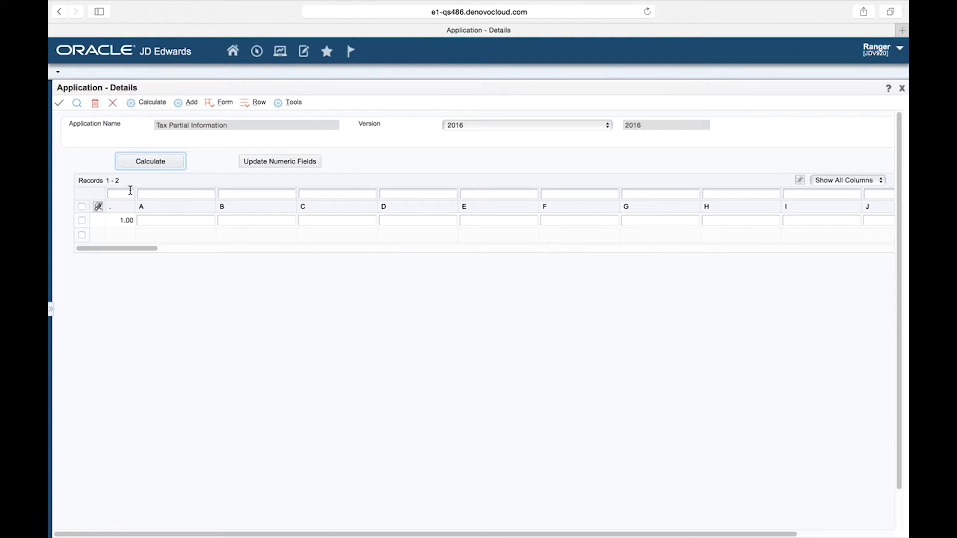
left_click(209, 106)
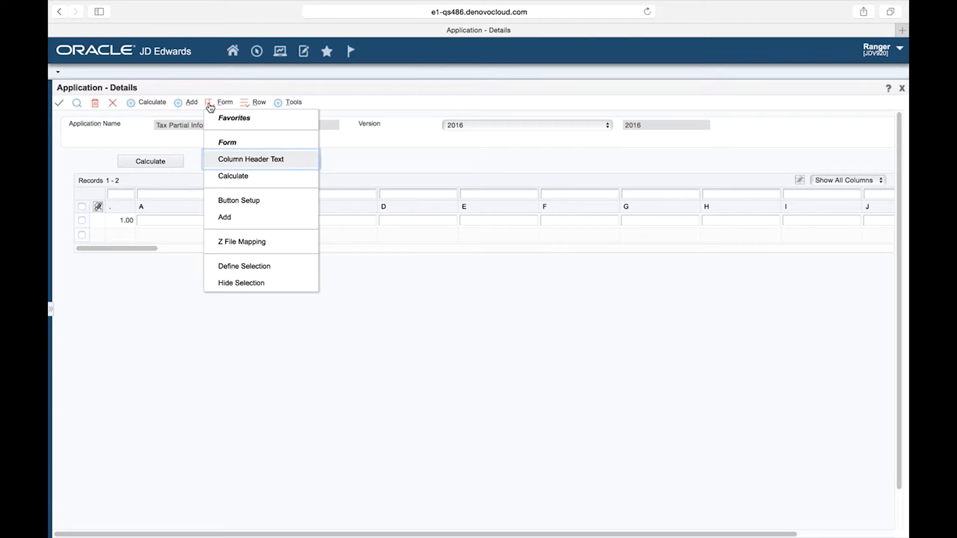
left_click(259, 165)
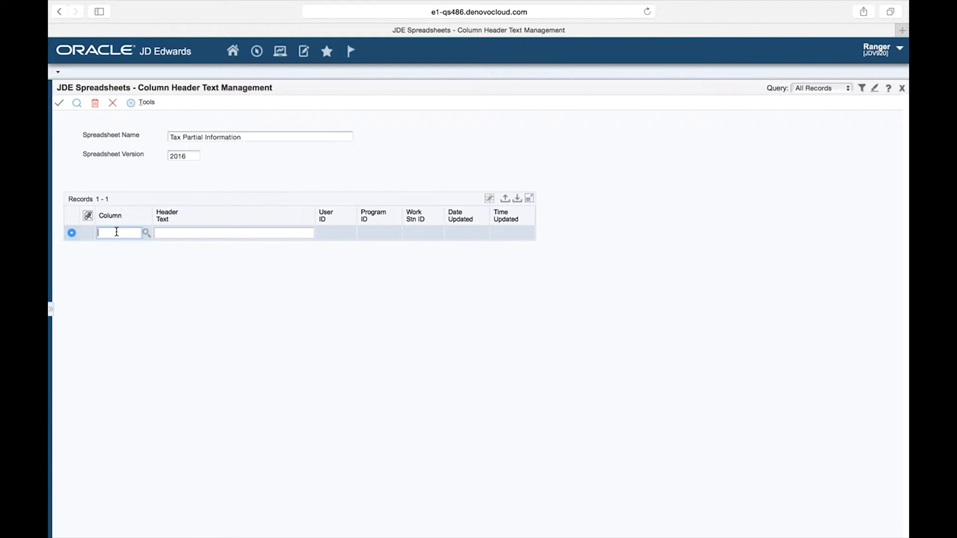
Enter header text Building for column A and Effective Dates for column B.
type("A")
key("Tab")
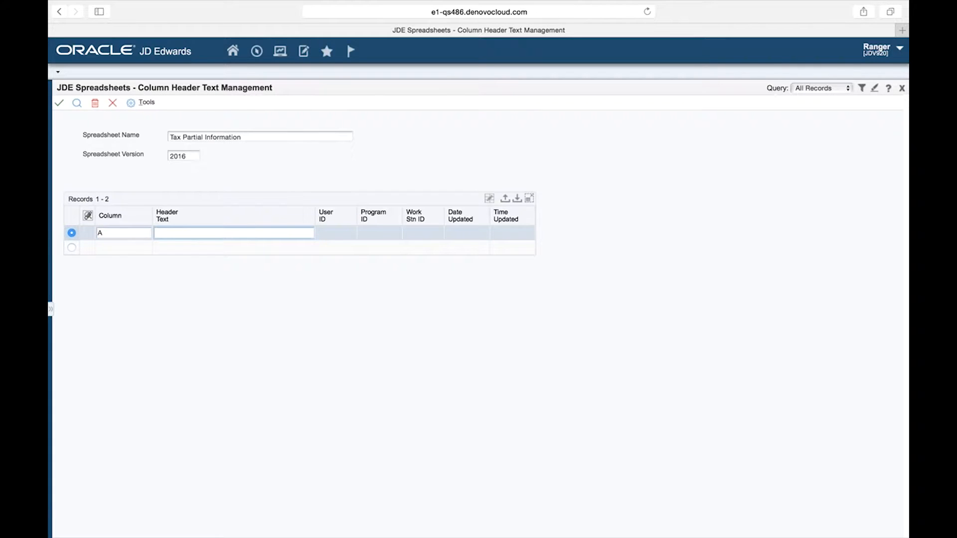
type("Building")
key("Tab")
type("B")
key("Tab")
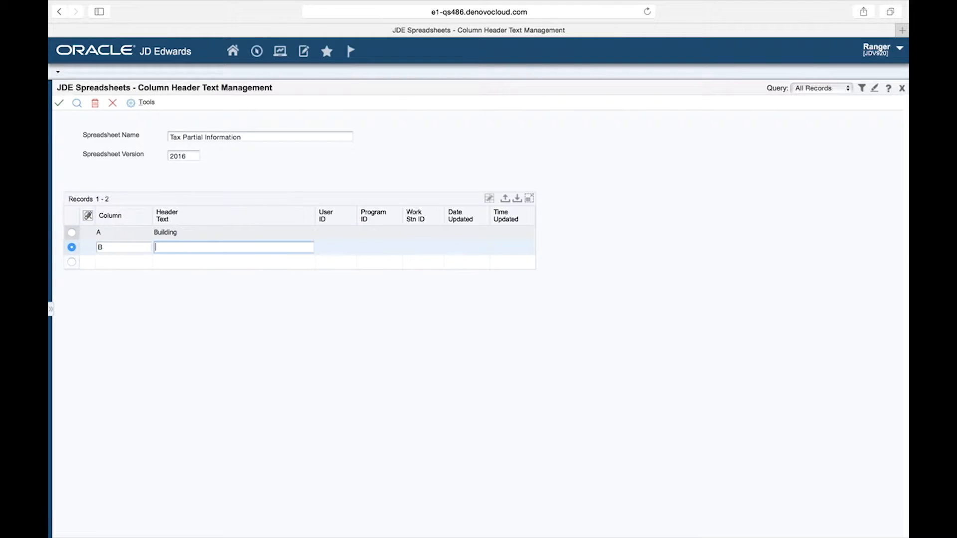
type("Effective Dates")
key("Tab")
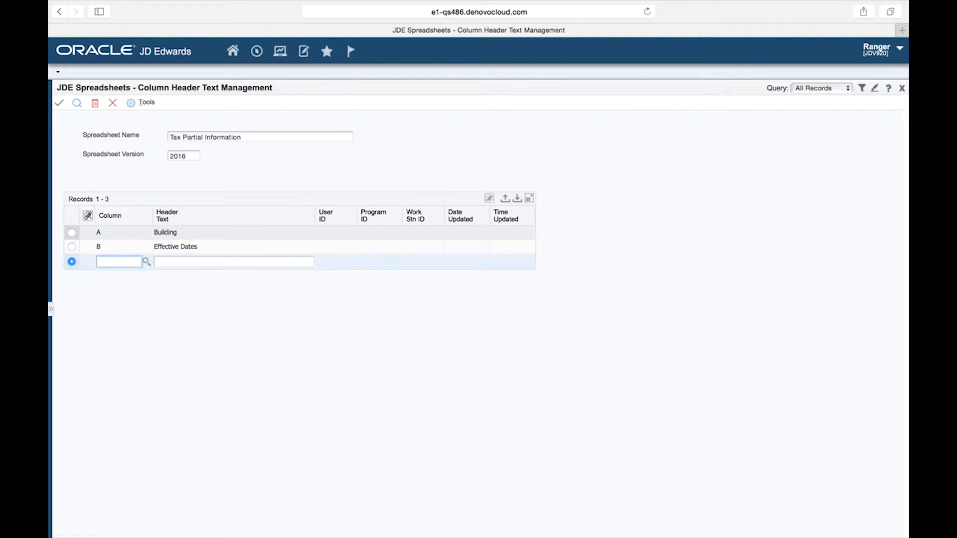
Enter header text Parcel Number for column C and Land Sqft for column D.
type("C")
key("Tab")
type("Parcel Number")
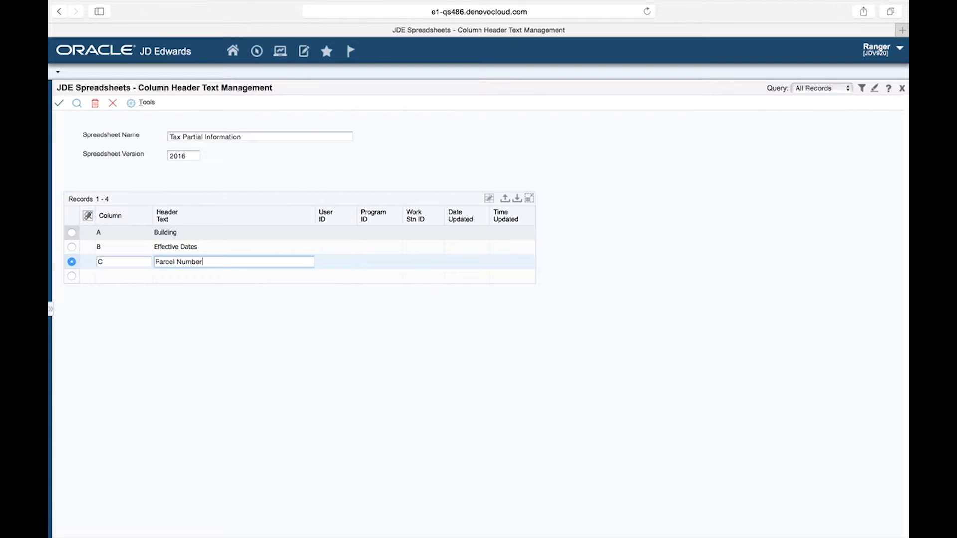
key("Tab")
type("D")
key("Tab")
type("Land Sqft")
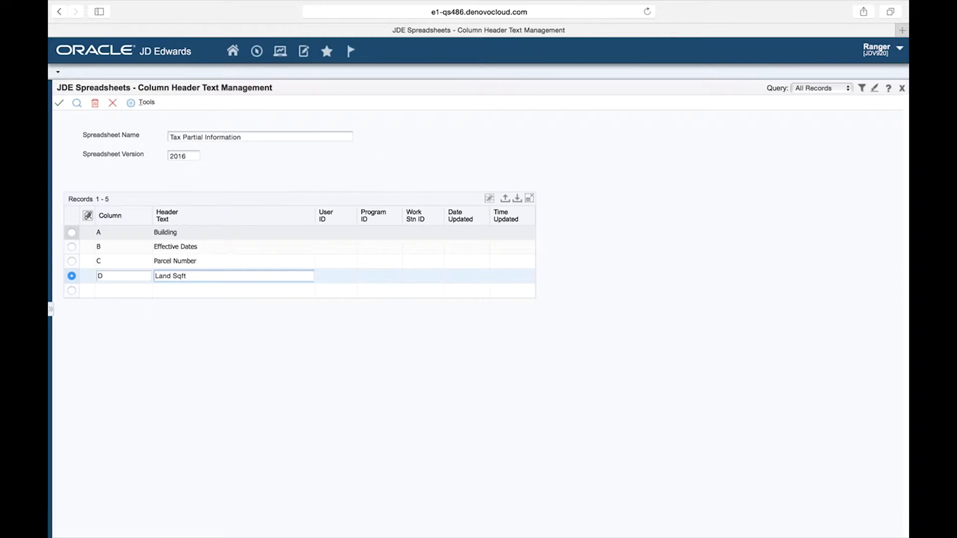
Enter header text Improvement Sqft for column E and Land Tax for column F.
key("Tab")
type("E")
key("Tab")
type("Impr")
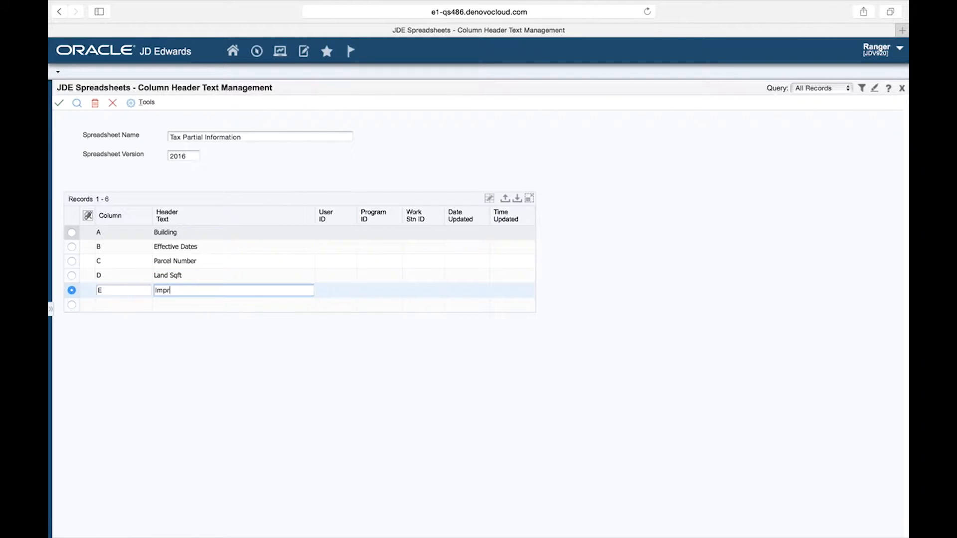
type("ovement Sqft")
key("Tab")
type("F")
key("Tab")
type("Land Tax")
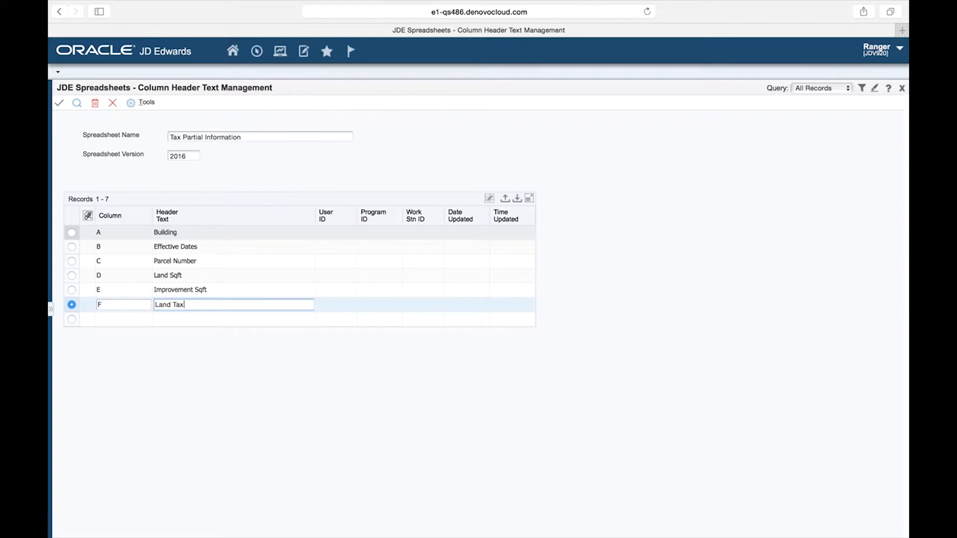
key("Tab")
Enter header text Improvement Tax for column G and Total Tax for column H, then save and close.
type("G")
key("Tab")
type("Improvement ")
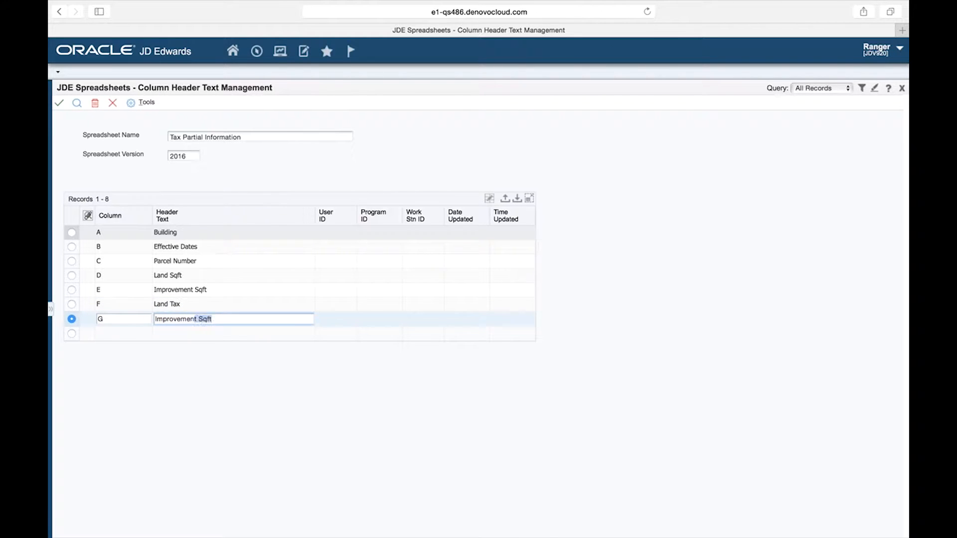
type("Tax")
key("Tab")
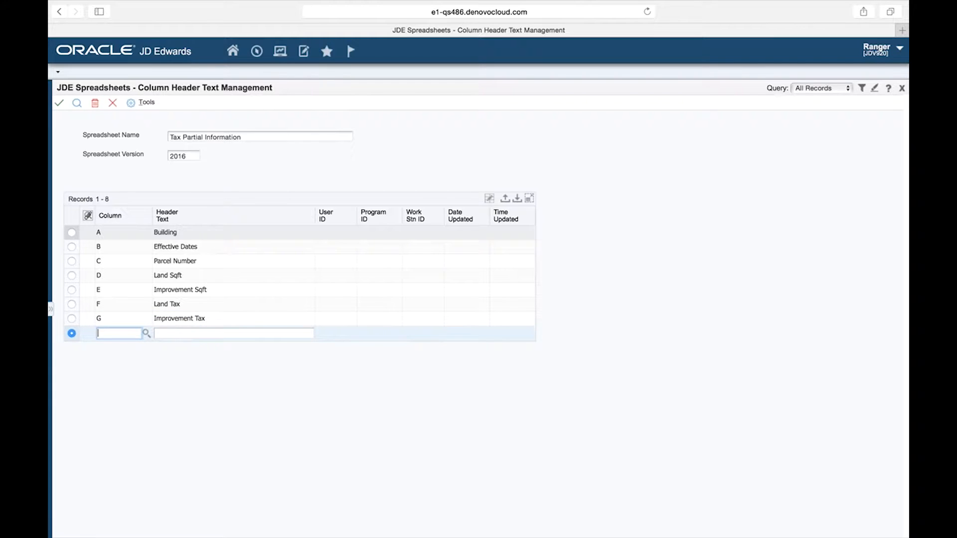
type("H")
key("Tab")
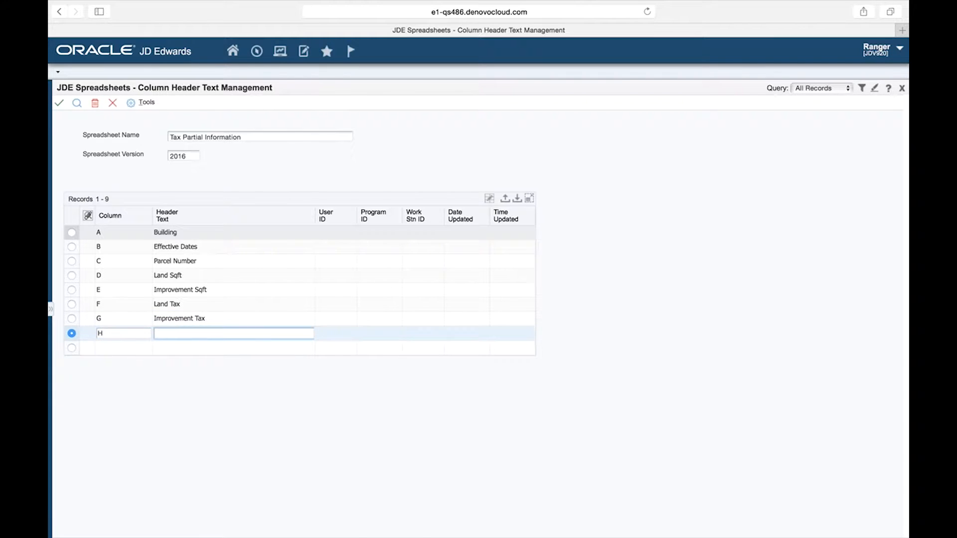
type("Total Tax")
left_click(60, 104)
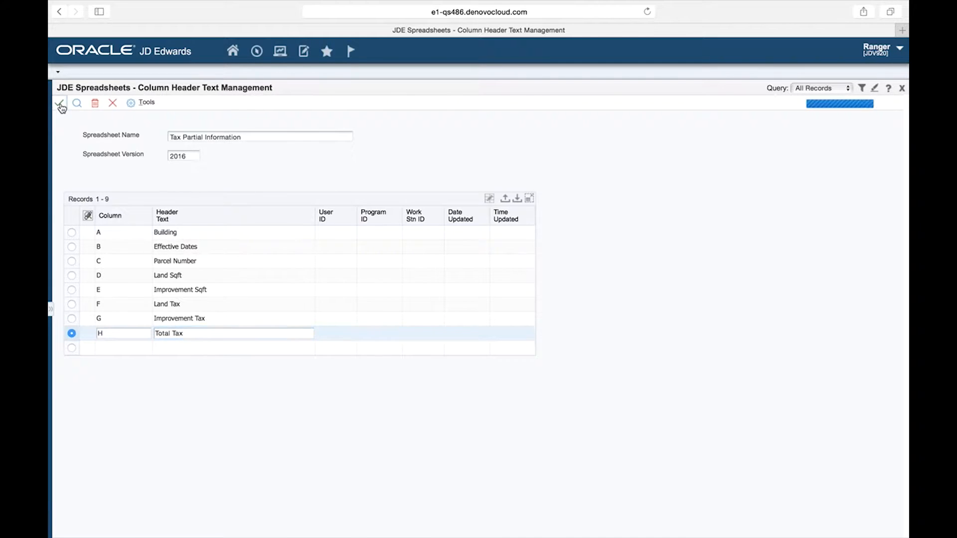
left_click(113, 104)
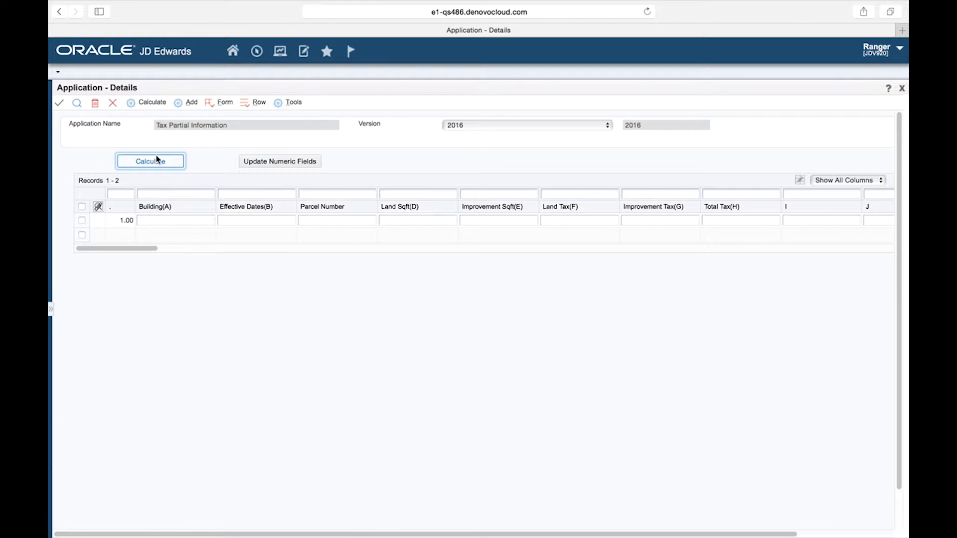
Set column A's validate/format code to 5 (Business Unit) in its column attributes and save.
left_click(249, 104)
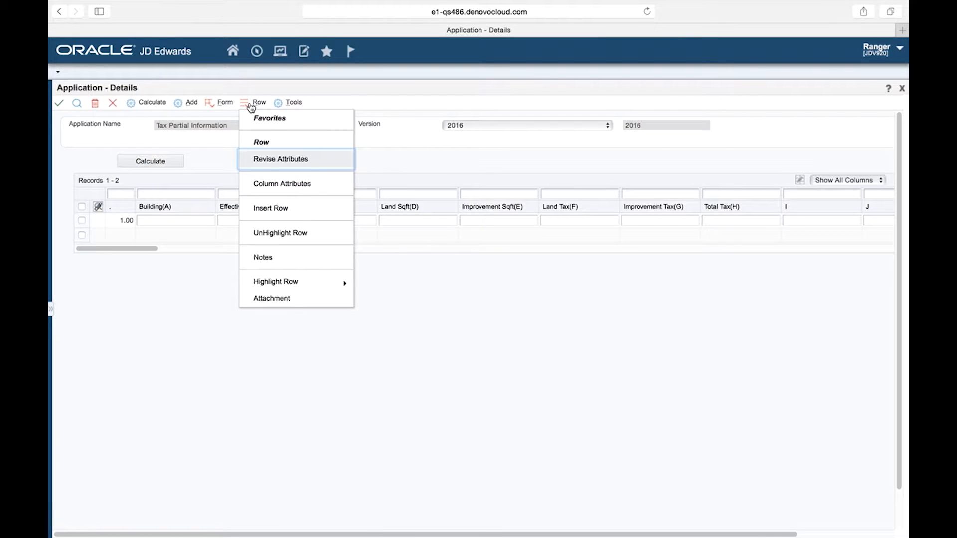
left_click(281, 184)
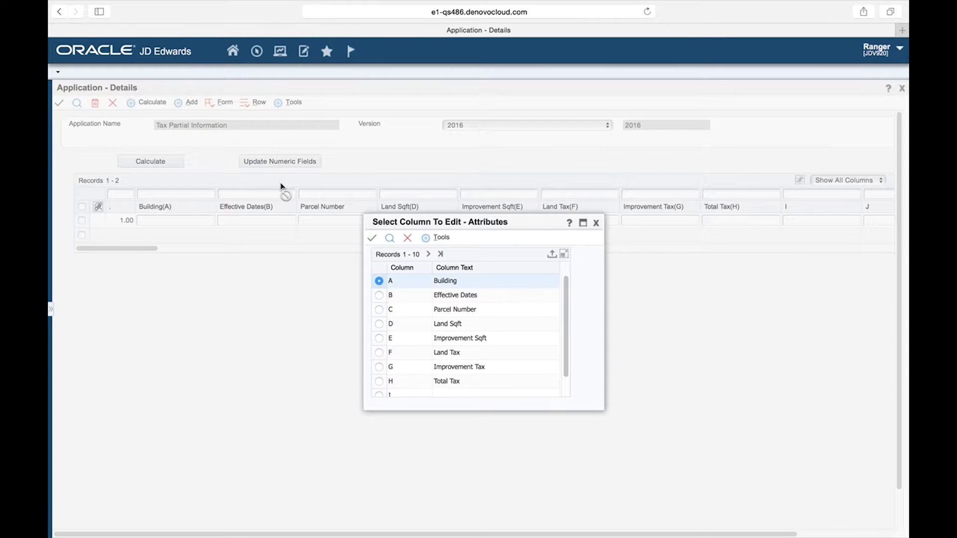
left_click(374, 240)
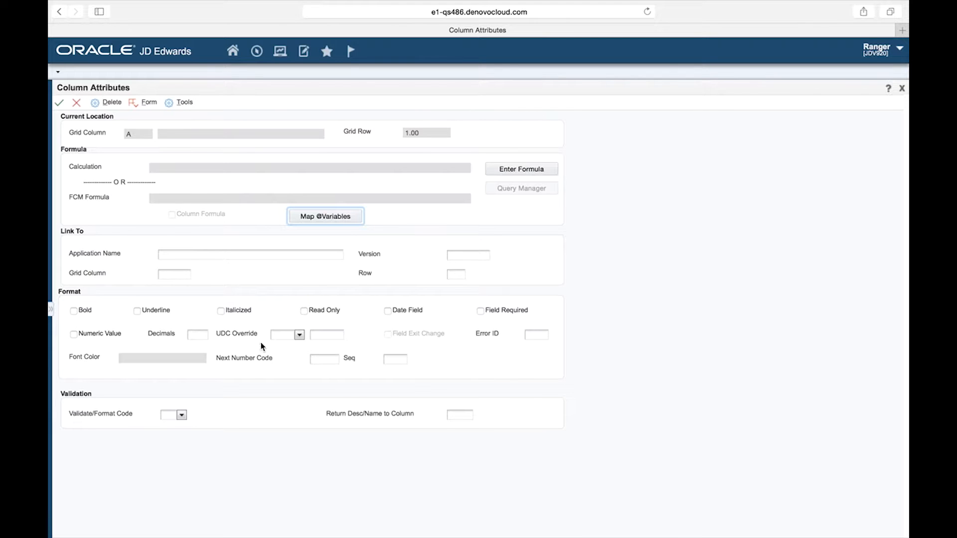
left_click(181, 416)
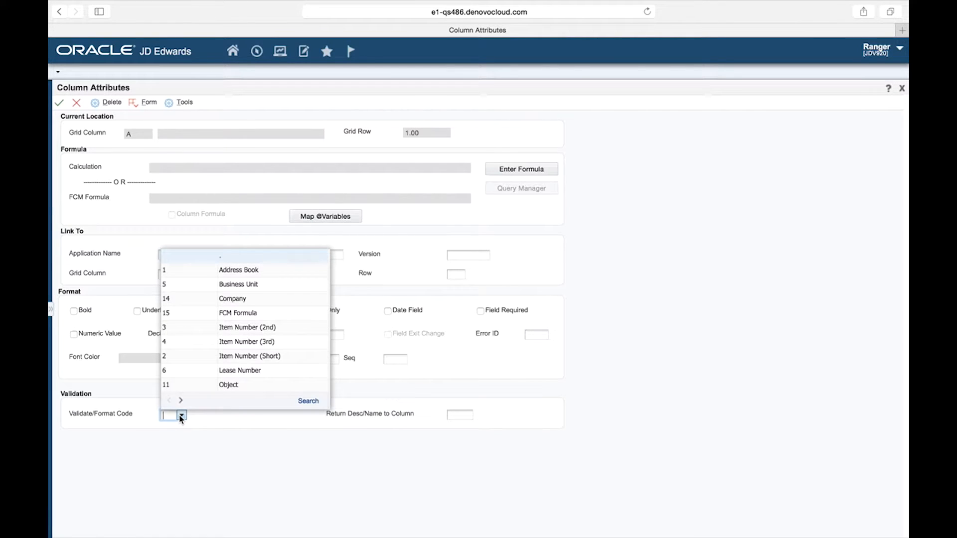
left_click(249, 285)
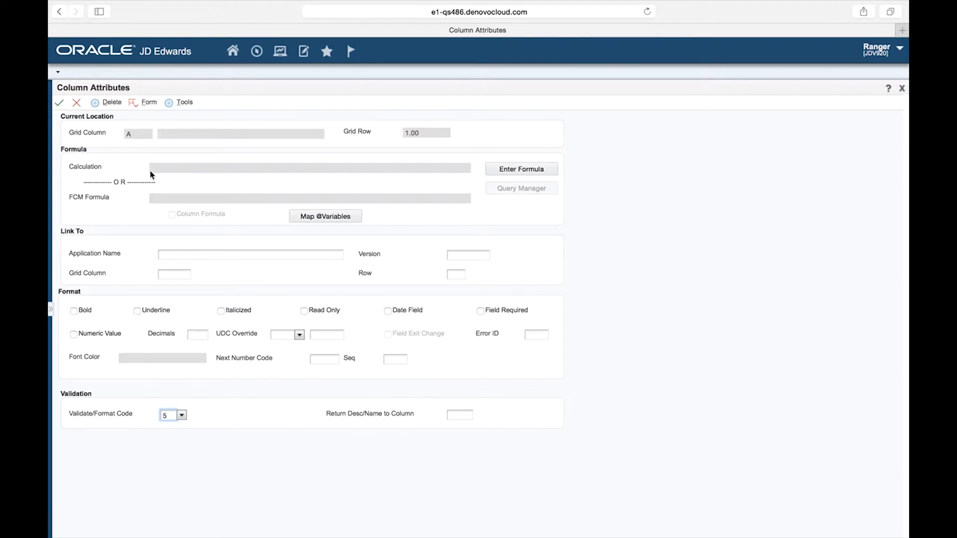
left_click(59, 104)
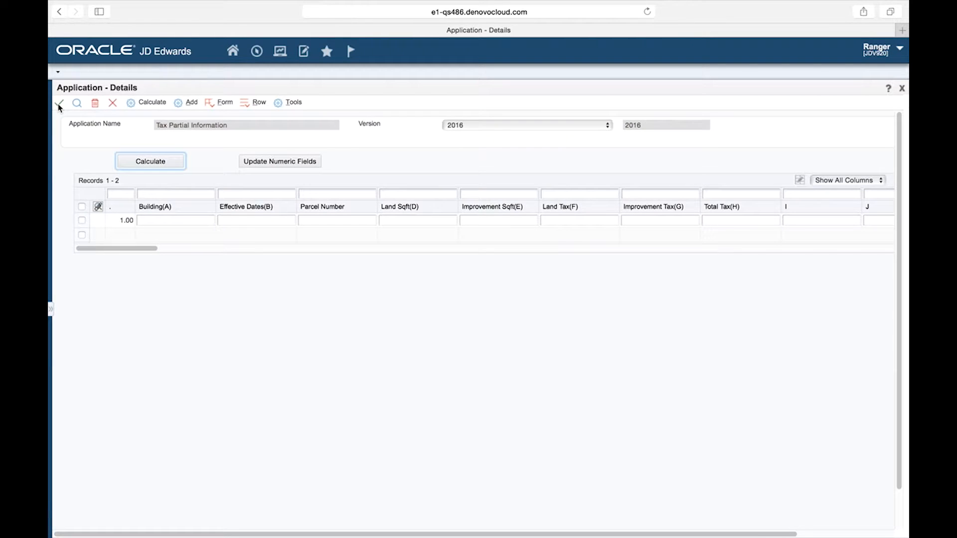
Try the business unit search lookup in the Building cell and close it.
left_click(165, 221)
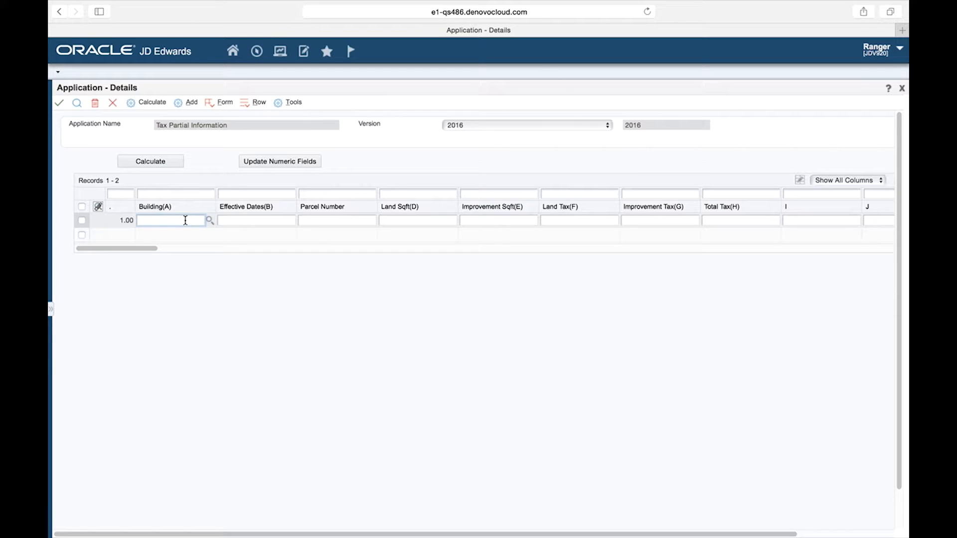
left_click(221, 220)
left_click(198, 221)
left_click(211, 220)
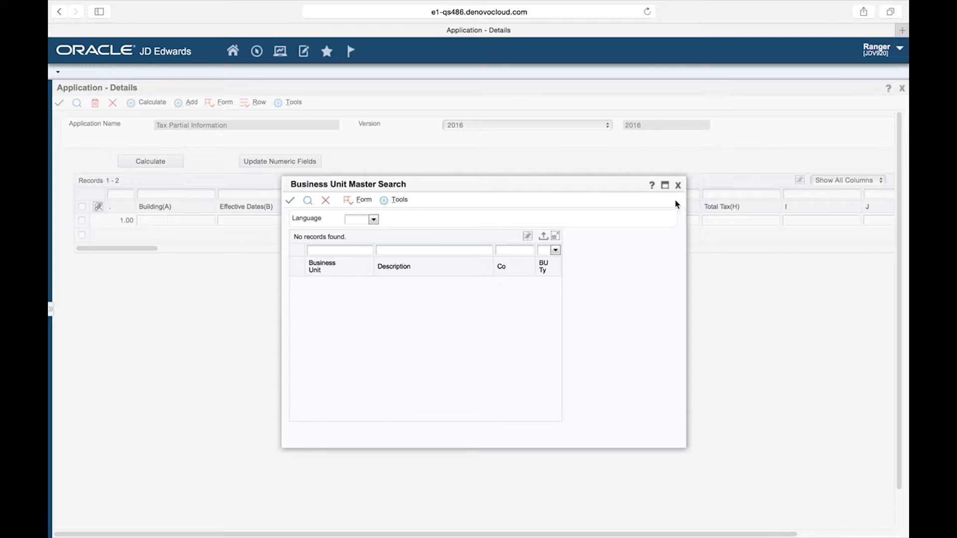
left_click(677, 186)
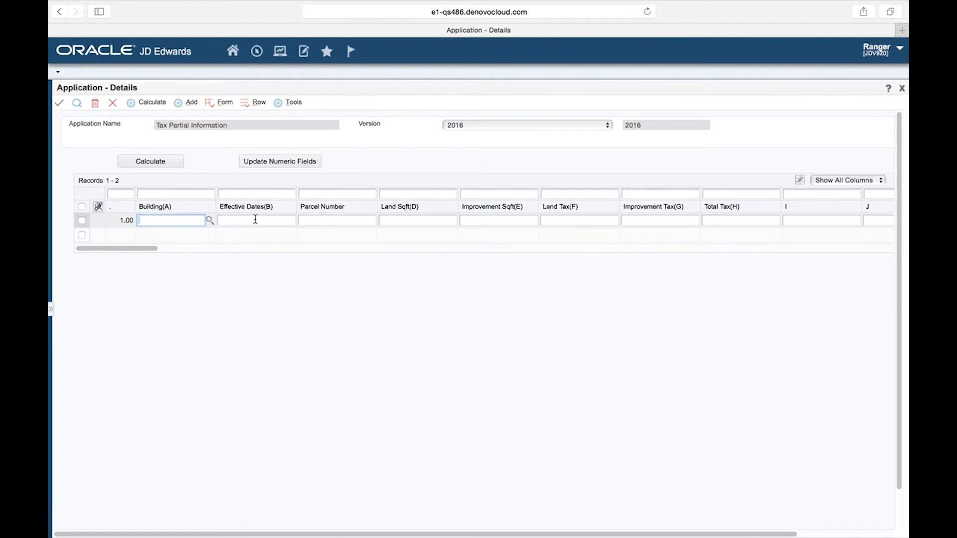
Mark column B (Effective Dates) as a date field in its column attributes and save.
left_click(248, 104)
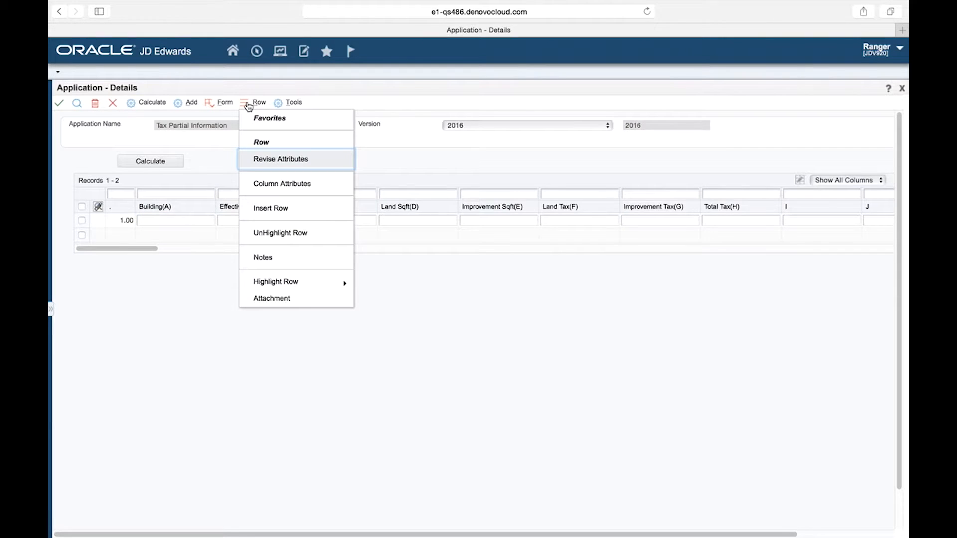
left_click(280, 185)
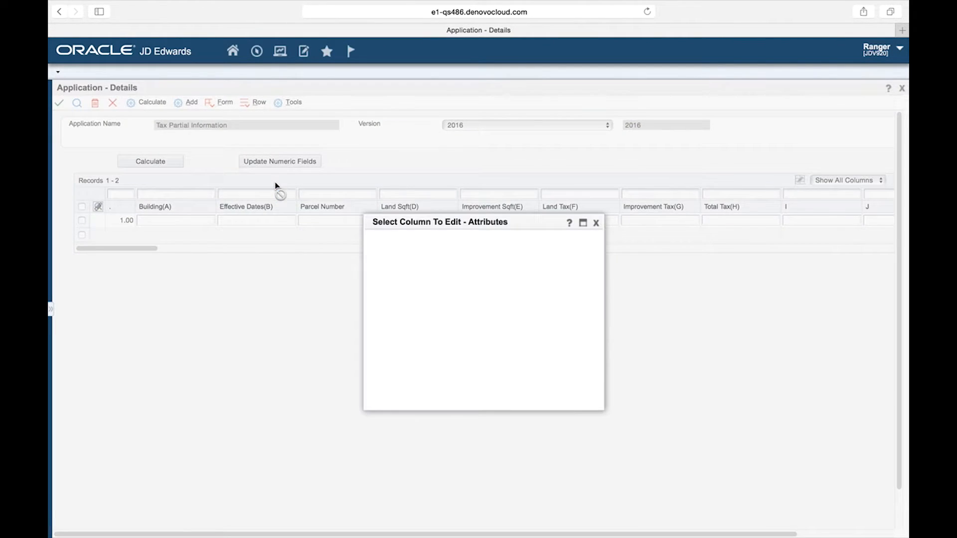
left_click(379, 295)
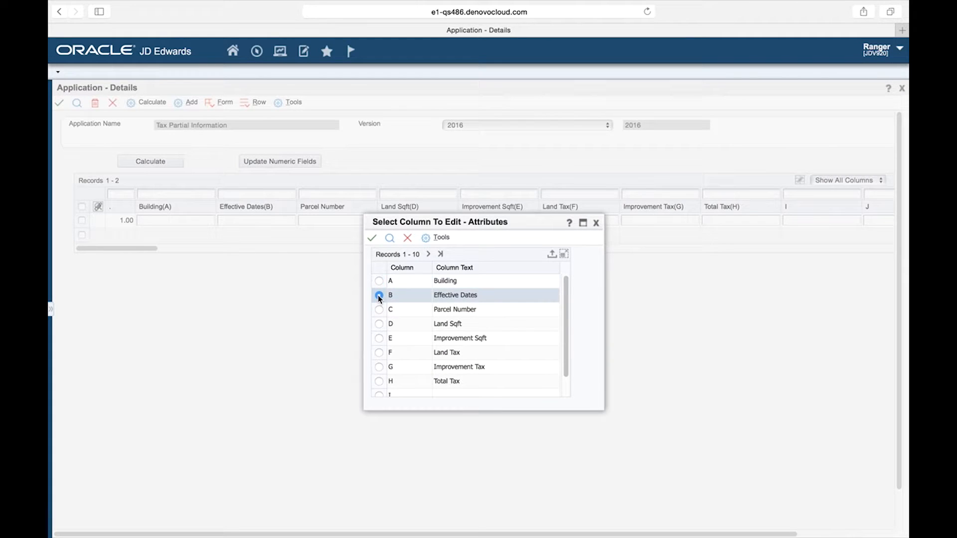
left_click(373, 241)
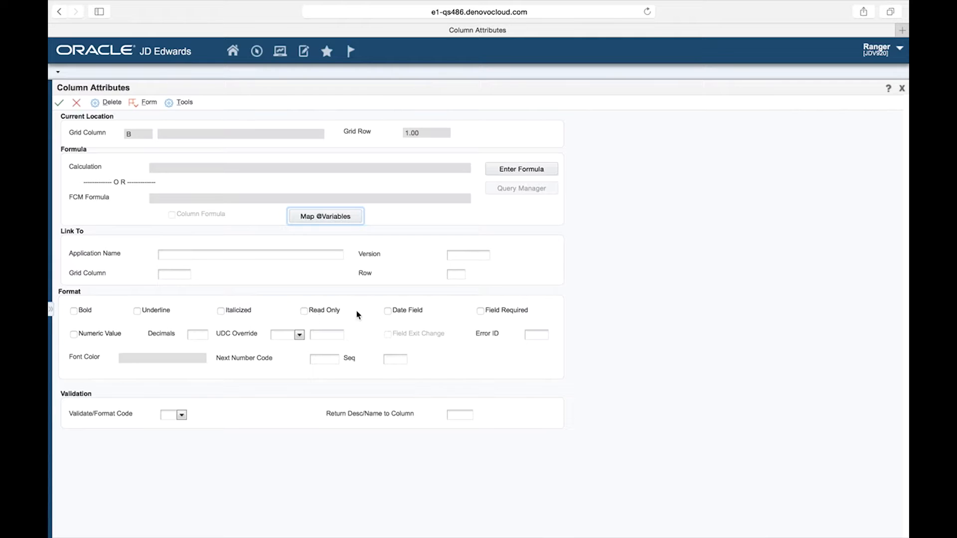
left_click(388, 312)
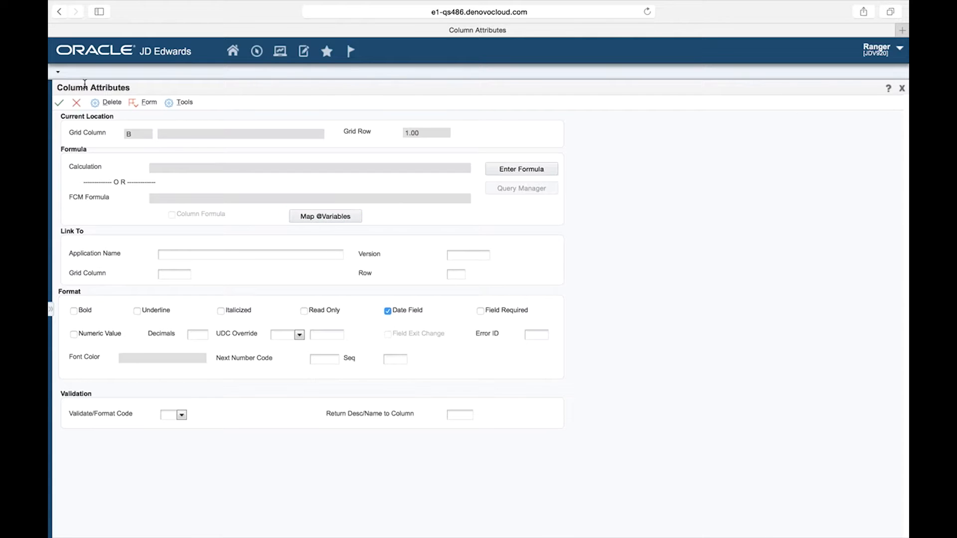
left_click(58, 103)
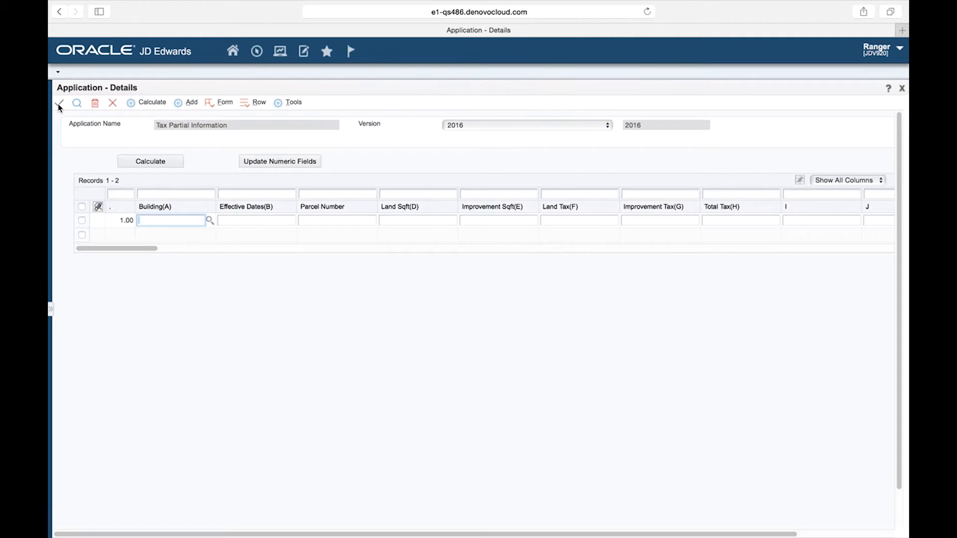
Try the date lookup in the Effective Dates cell of the first row.
left_click(247, 221)
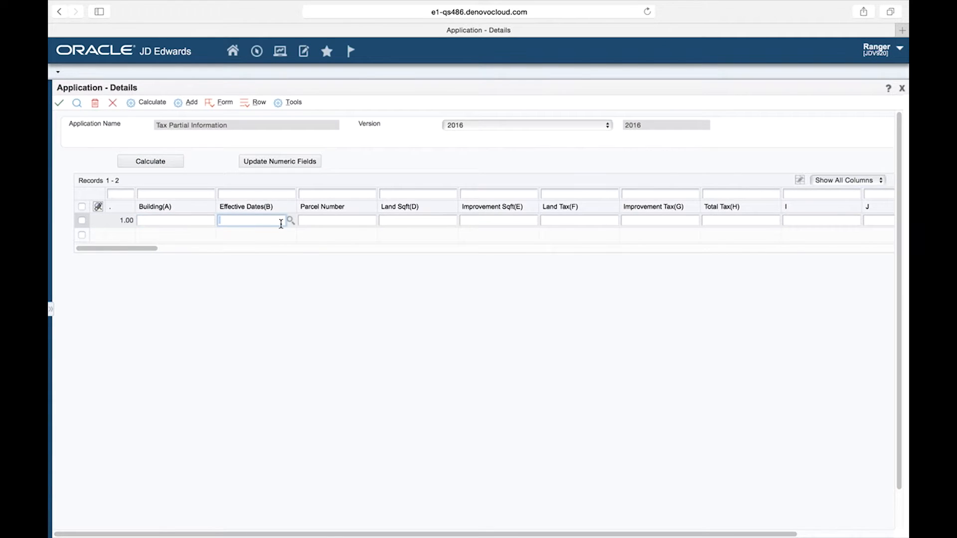
left_click(290, 222)
left_click(269, 220)
left_click(290, 220)
left_click(254, 219)
Set column D (Land Sqft) as a numeric value with 2 decimals in its column attributes and save.
left_click(246, 105)
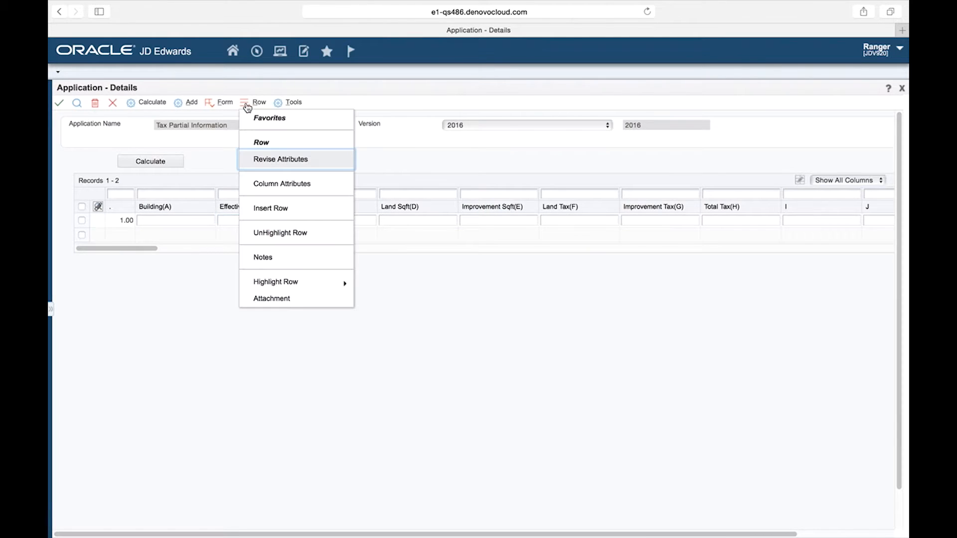
left_click(270, 184)
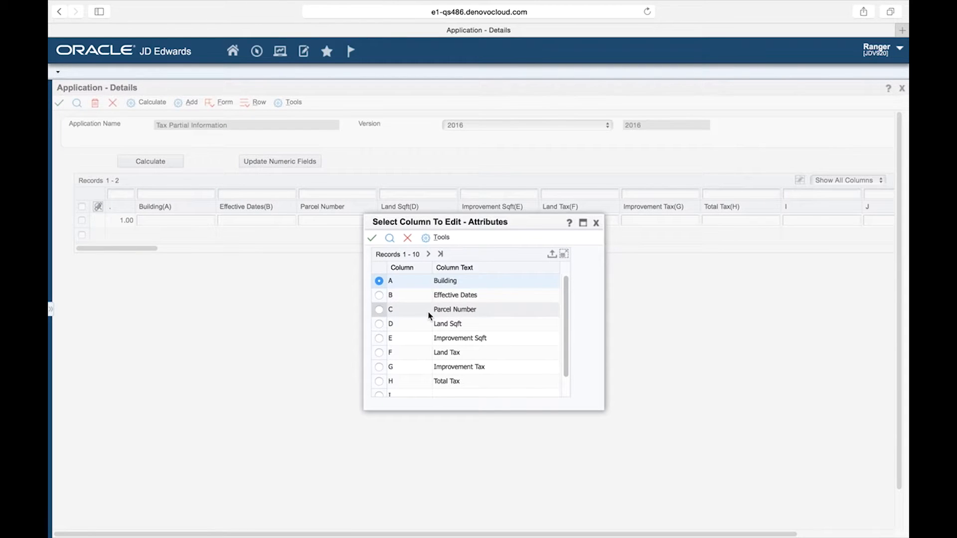
left_click(378, 324)
left_click(372, 241)
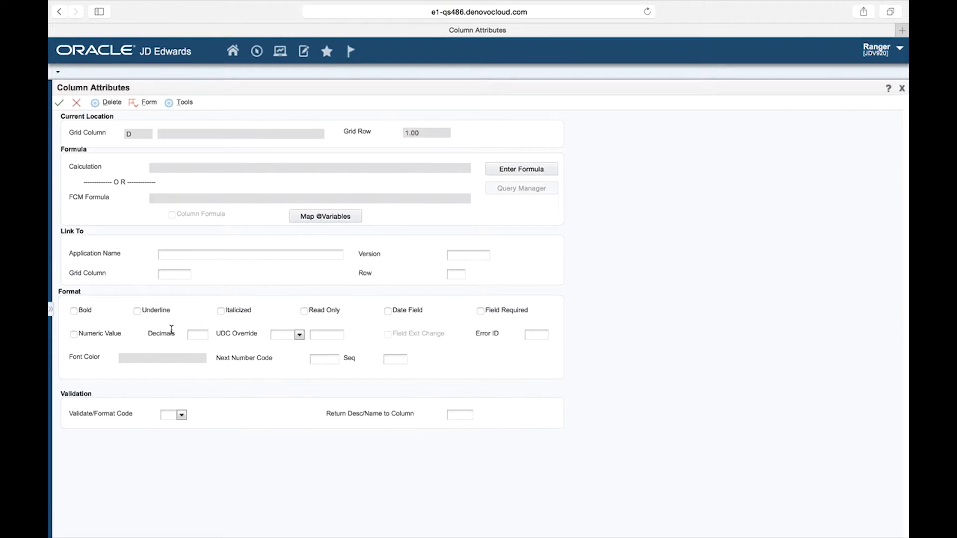
left_click(74, 334)
left_click(203, 333)
type("2")
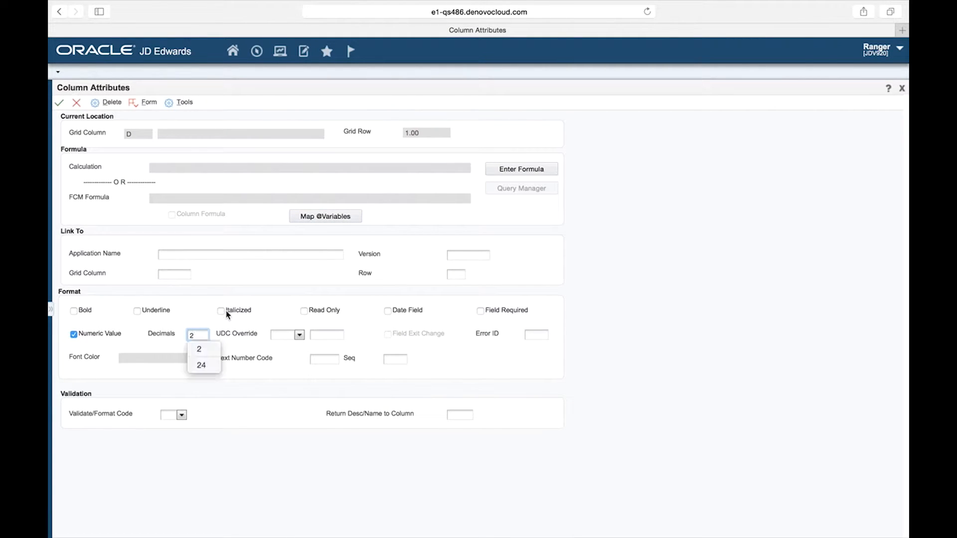
left_click(60, 104)
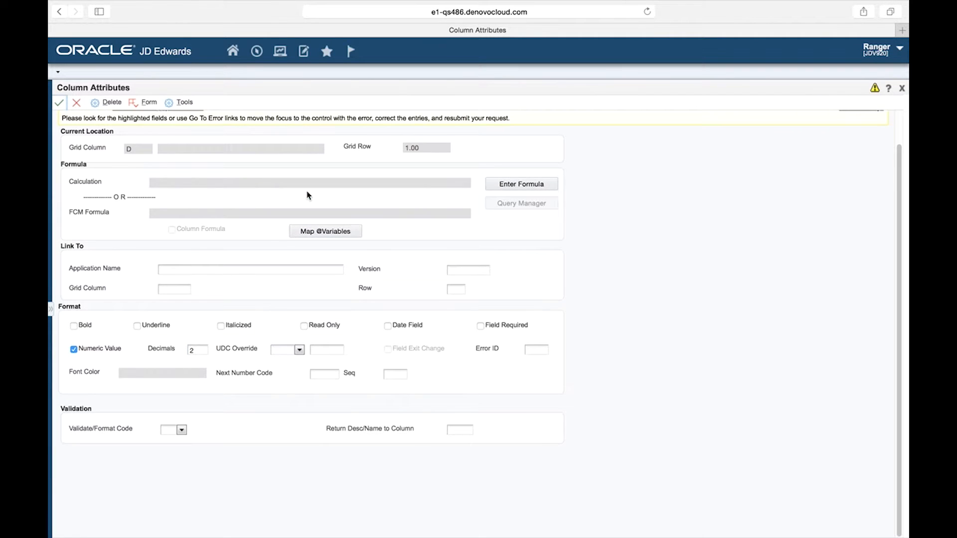
left_click(60, 105)
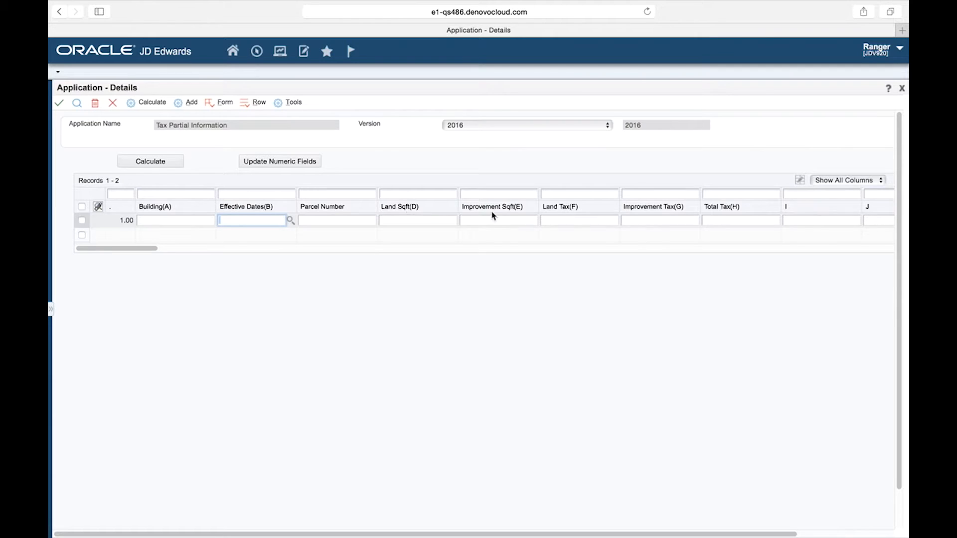
Set column E (Improvement Sqft) as a numeric value with 2 decimals in its column attributes and save.
left_click(246, 106)
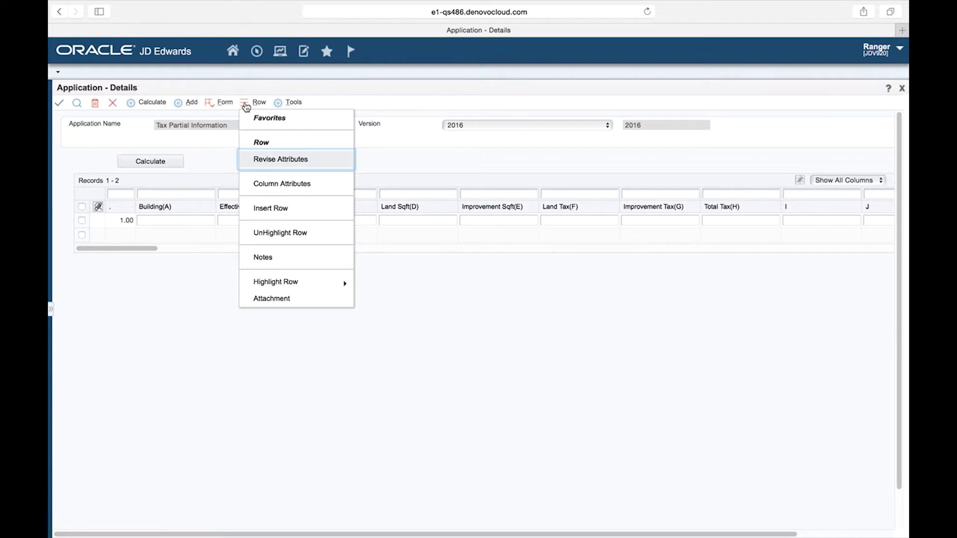
left_click(266, 185)
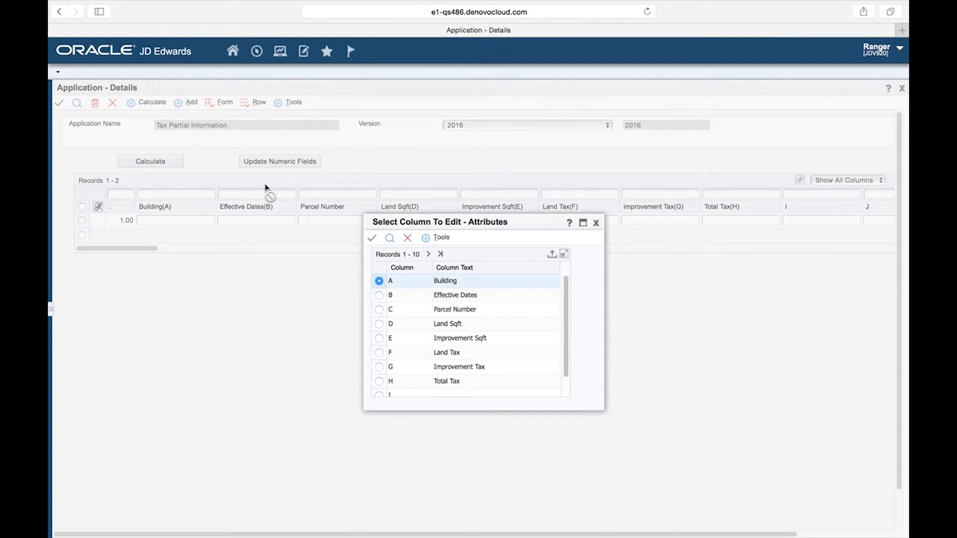
left_click(378, 338)
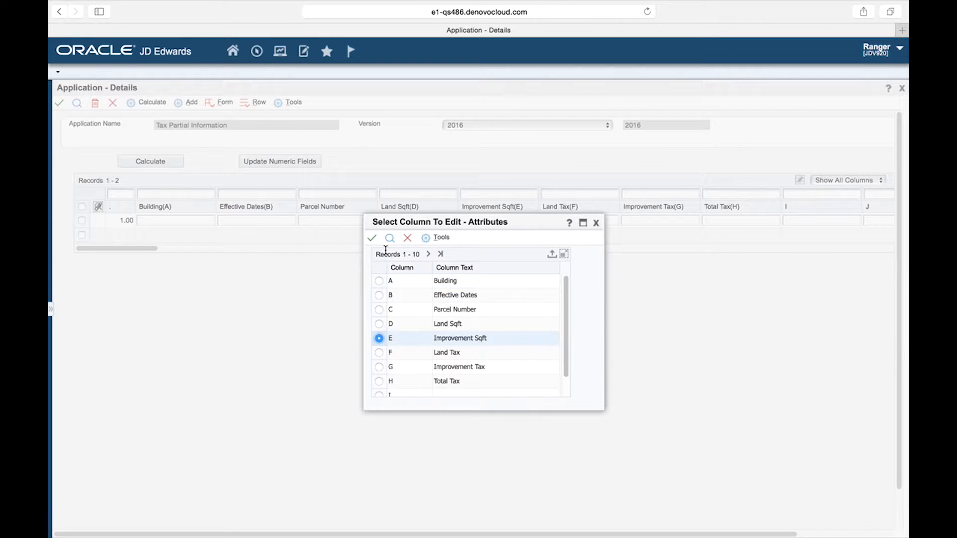
left_click(372, 238)
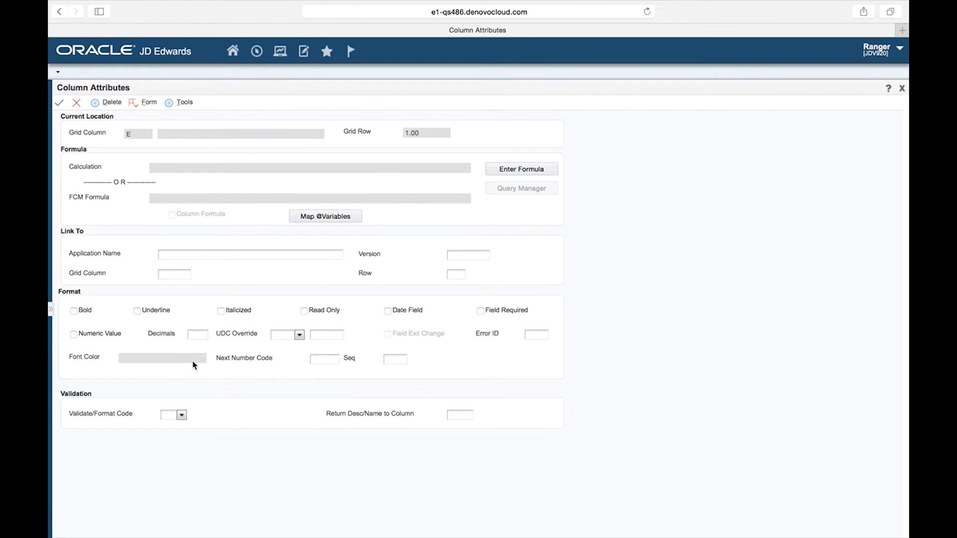
left_click(74, 334)
left_click(199, 334)
type("2")
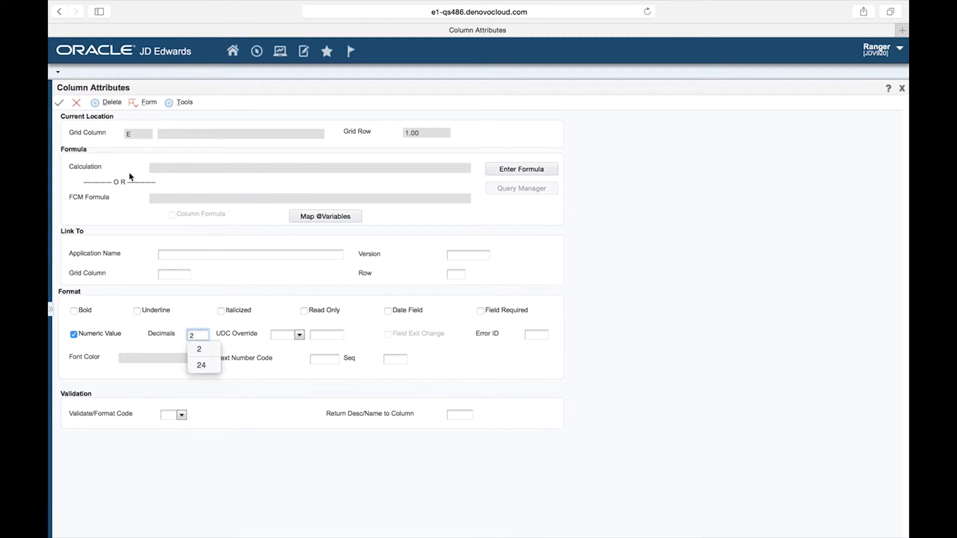
left_click(59, 103)
left_click(59, 102)
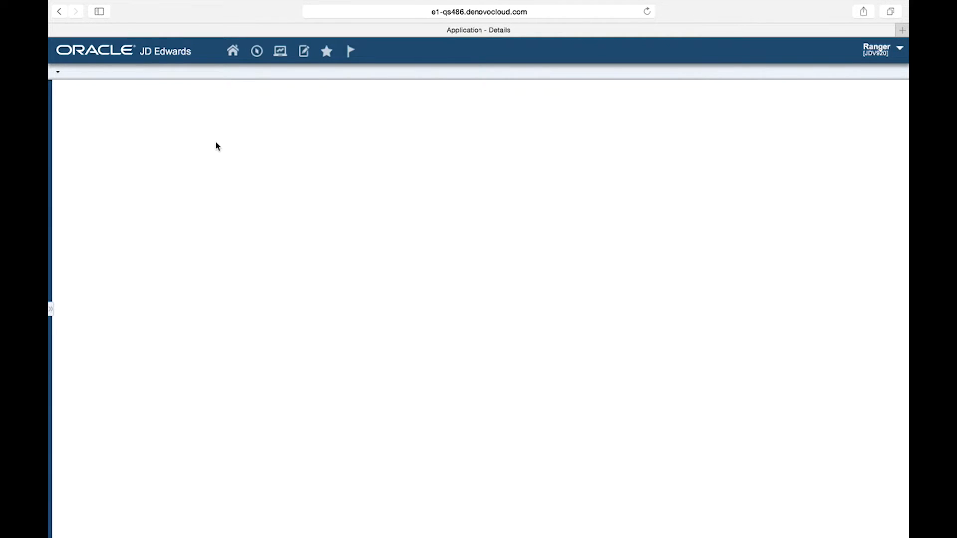
Set column F (Land Tax) as a numeric value with 2 decimals in its column attributes and save.
left_click(249, 103)
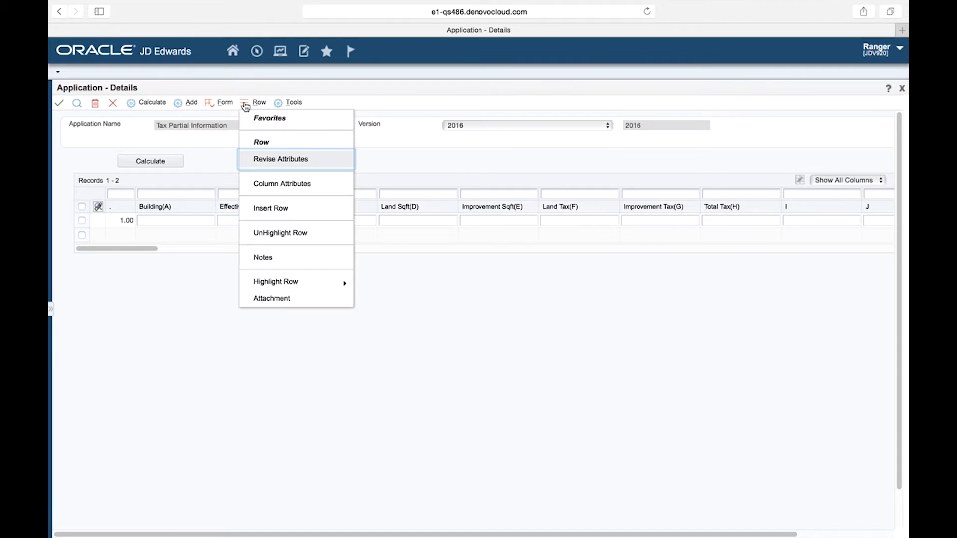
left_click(280, 189)
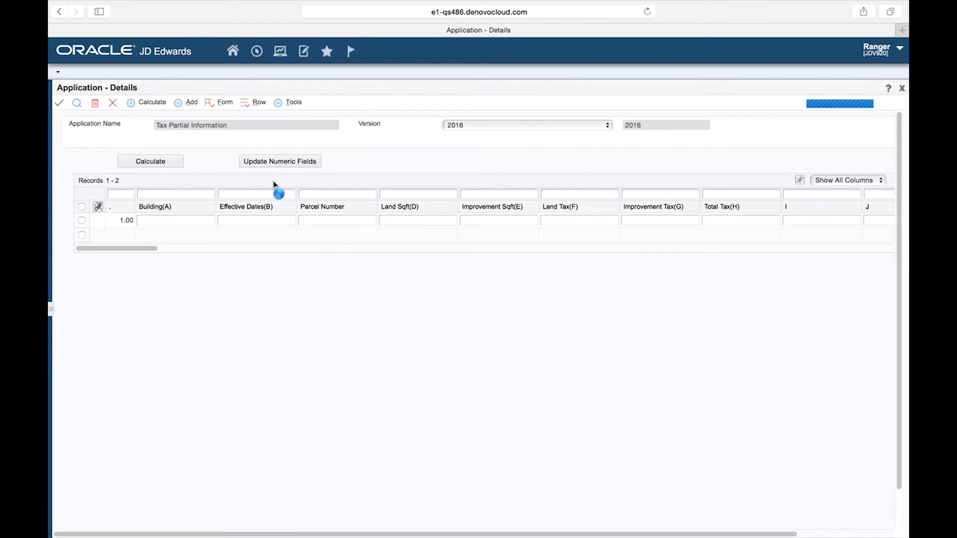
left_click(378, 352)
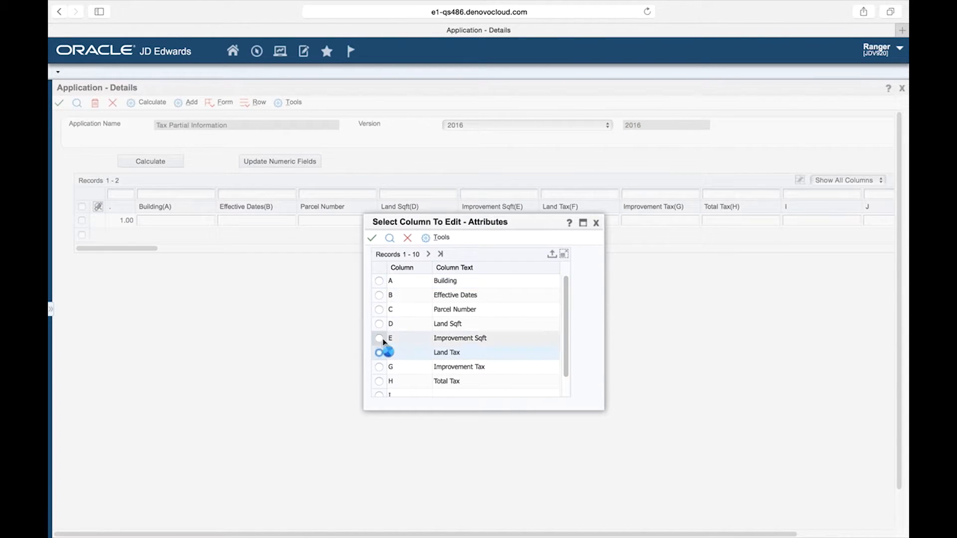
left_click(372, 237)
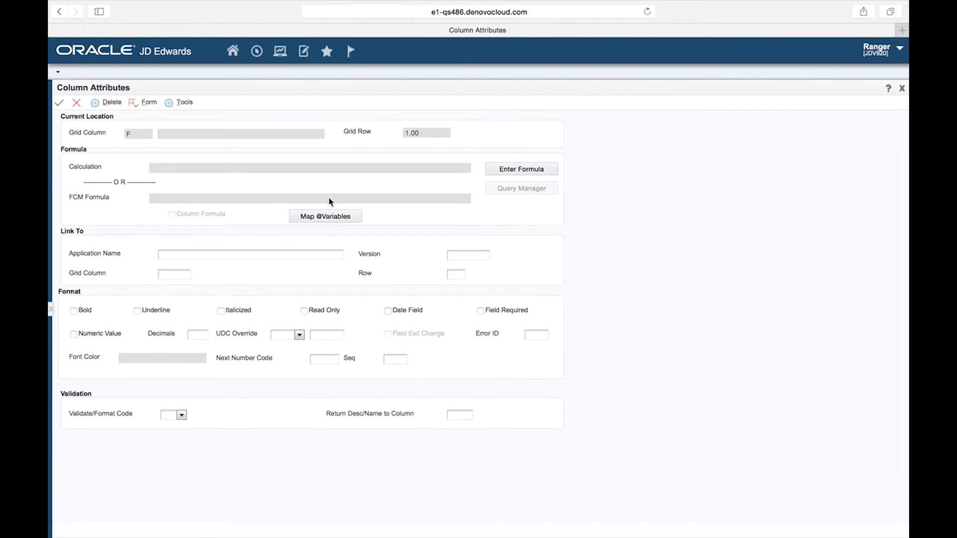
left_click(74, 334)
left_click(197, 334)
type("2")
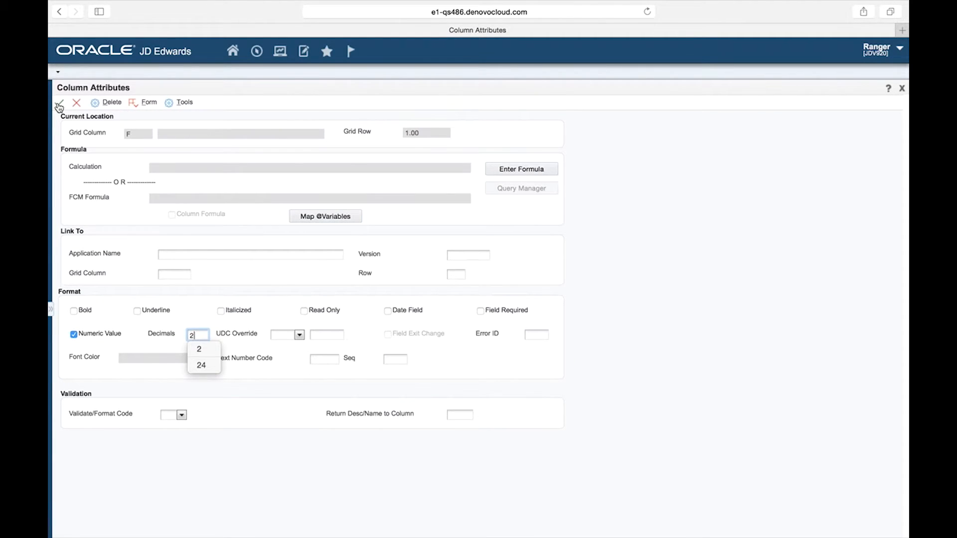
left_click(59, 102)
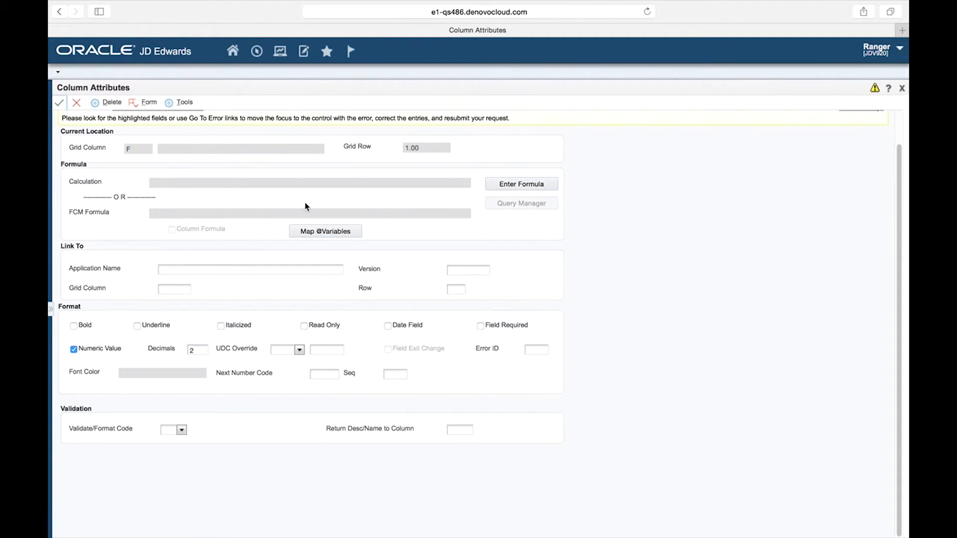
left_click(59, 103)
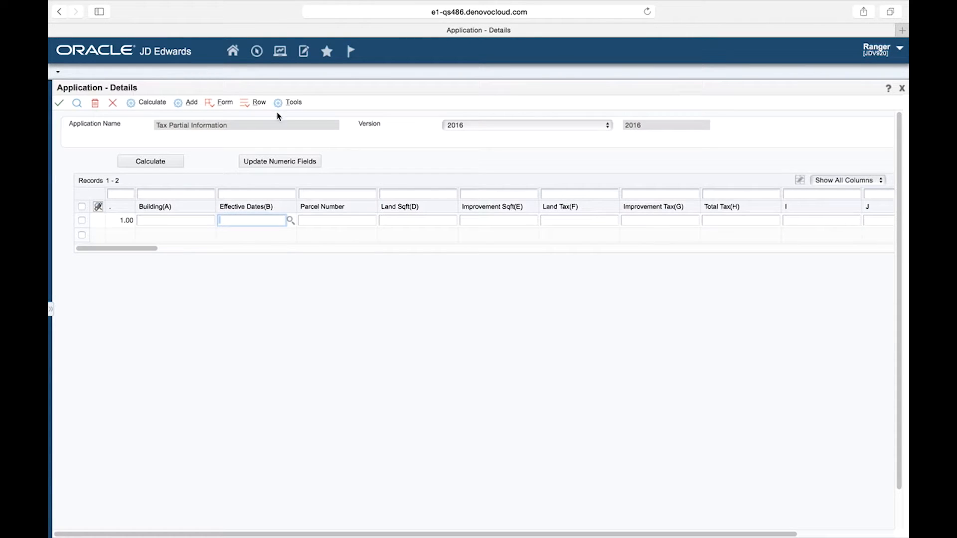
Set column G (Improvement Tax) as a numeric value with 2 decimals in its column attributes and save.
left_click(243, 108)
left_click(285, 184)
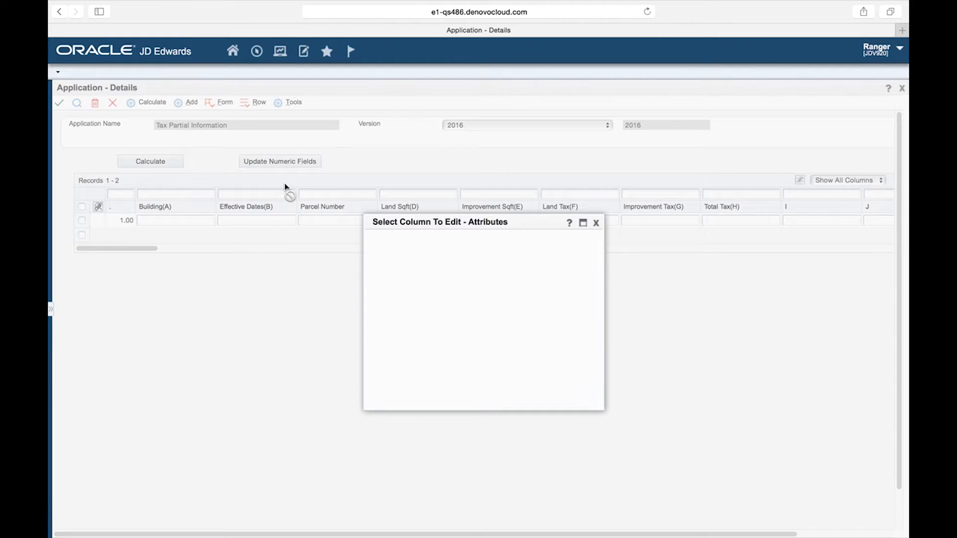
left_click(379, 367)
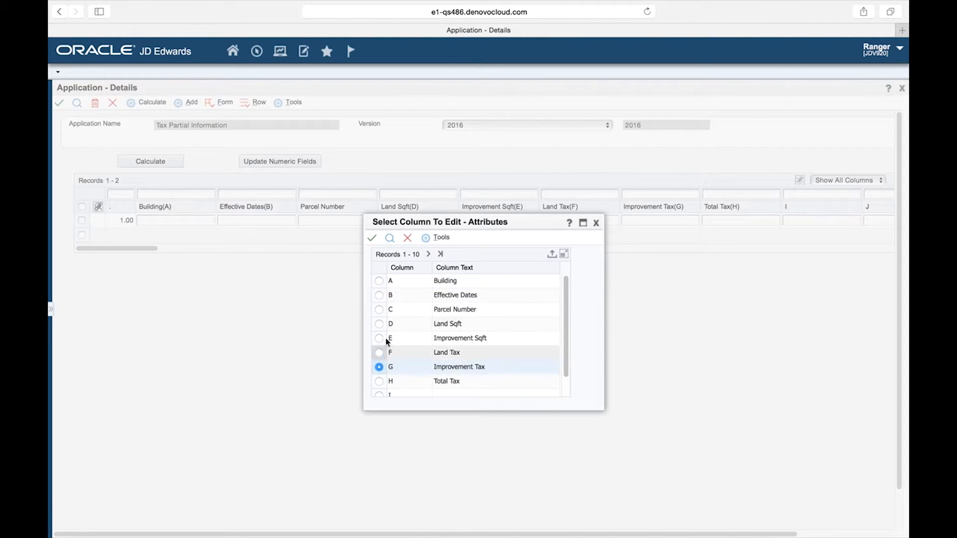
left_click(372, 241)
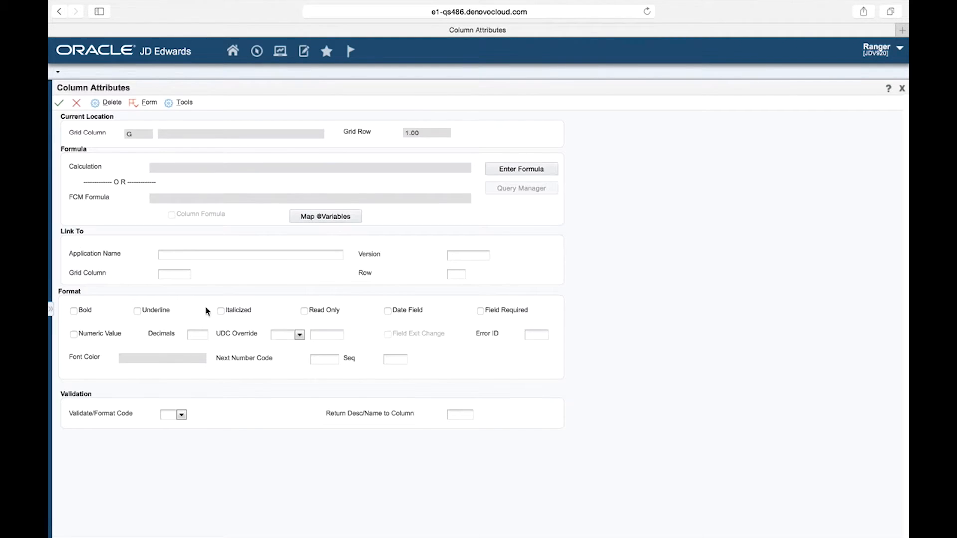
left_click(74, 334)
left_click(194, 335)
type("2")
left_click(58, 103)
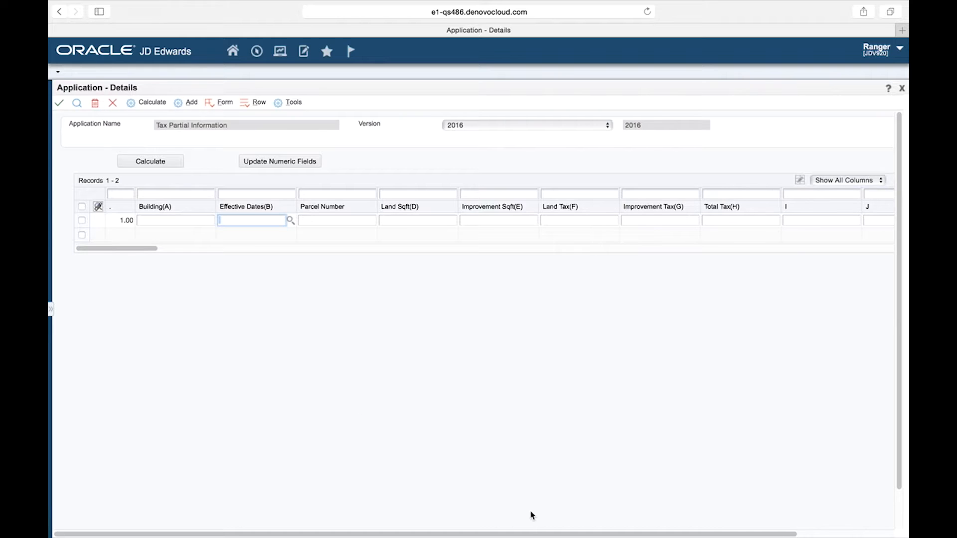
Open the grid data import assistant and upload BuildingTaxInformation.csv from the Desktop as the CSV file.
left_click_drag(529, 533, 618, 534)
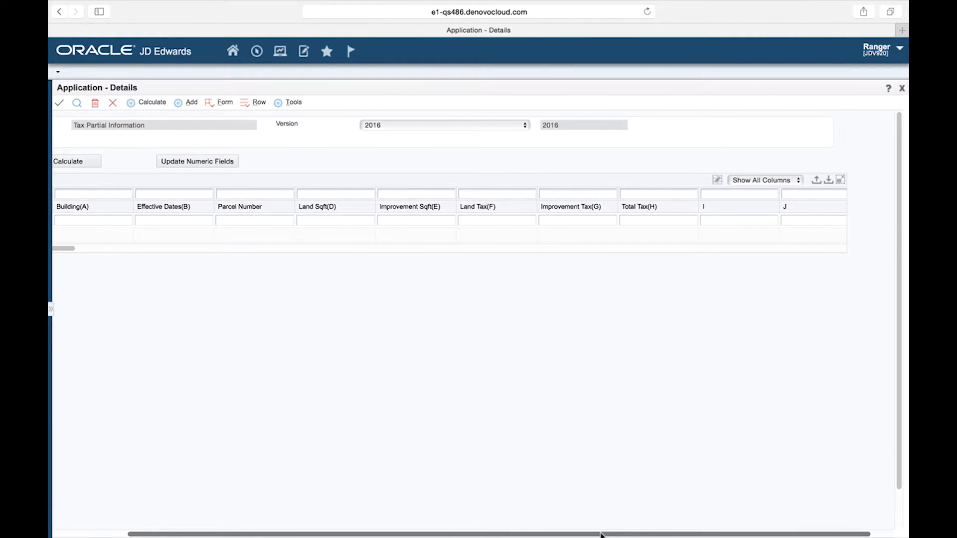
left_click(829, 182)
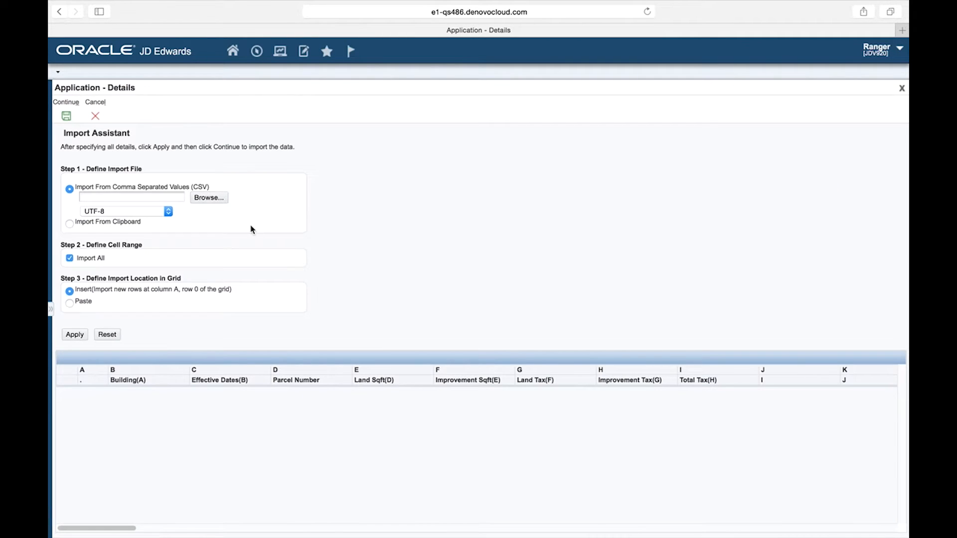
left_click(210, 198)
left_click(163, 135)
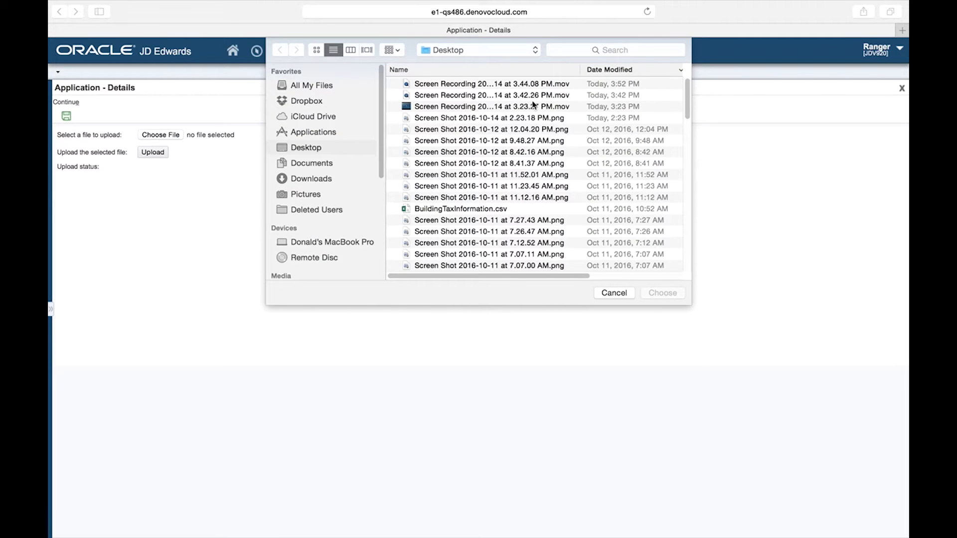
left_click(459, 210)
double_click(459, 210)
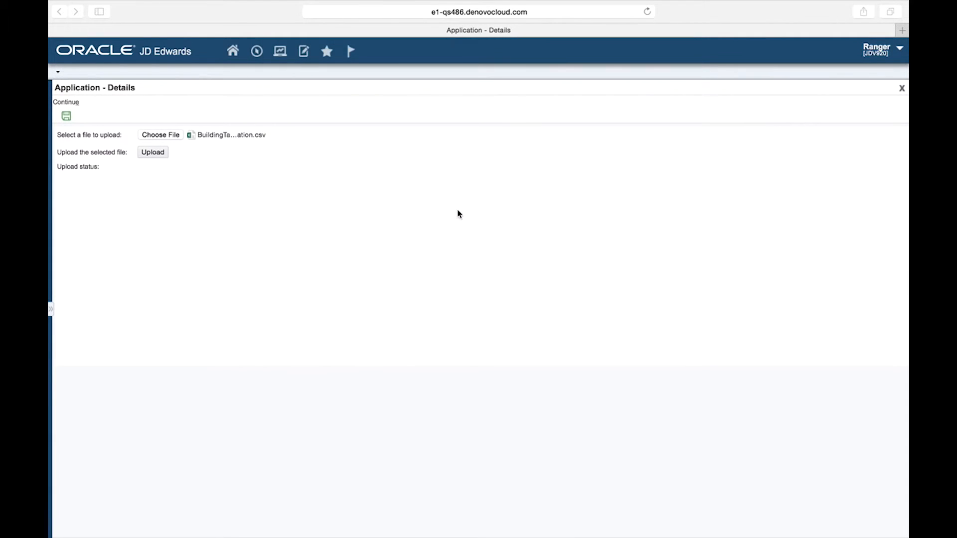
left_click(145, 156)
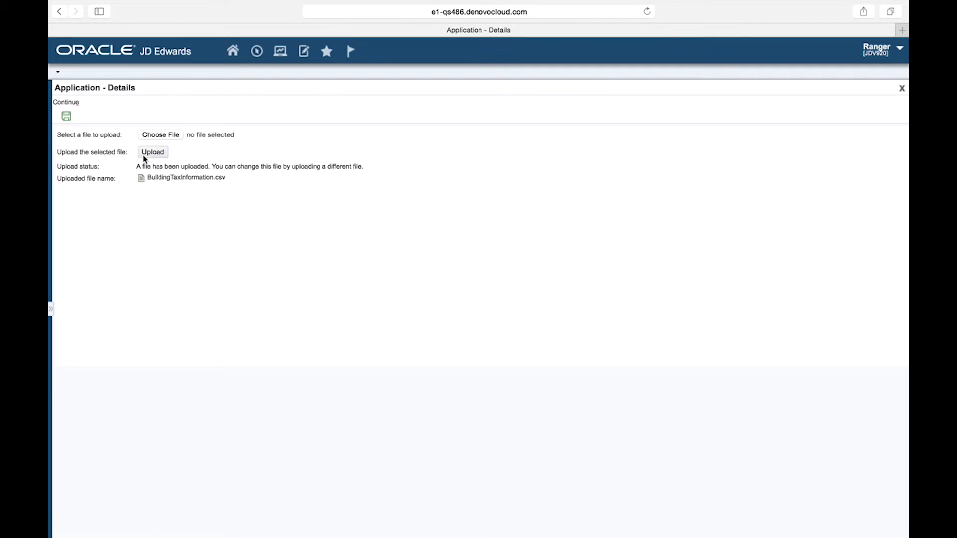
Import the uploaded CSV into the grid, inserting new rows at column A, and accept the import.
left_click(66, 116)
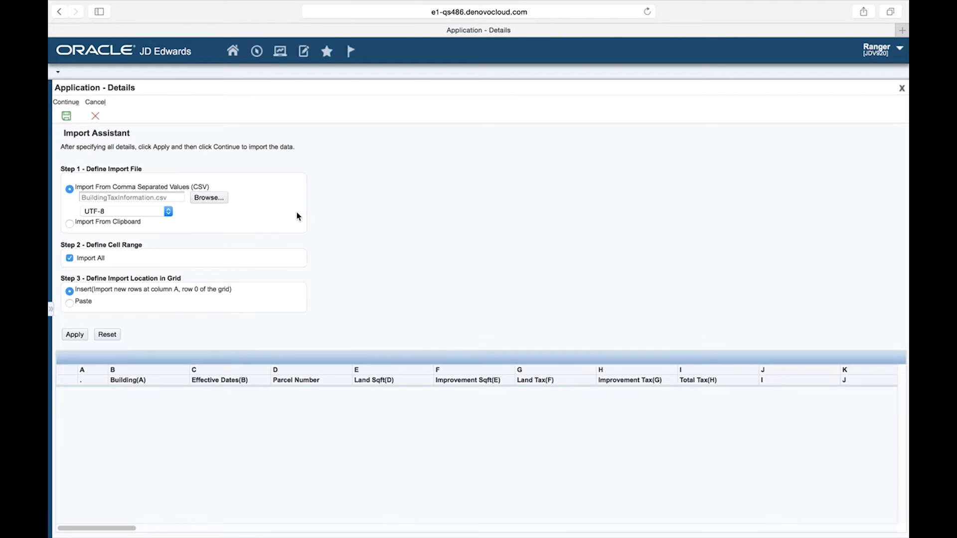
left_click(76, 335)
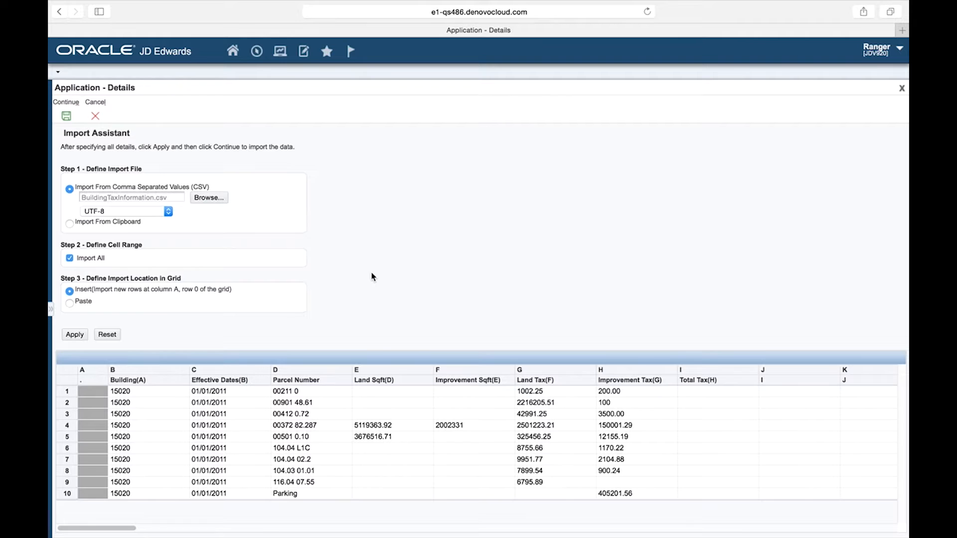
left_click(68, 119)
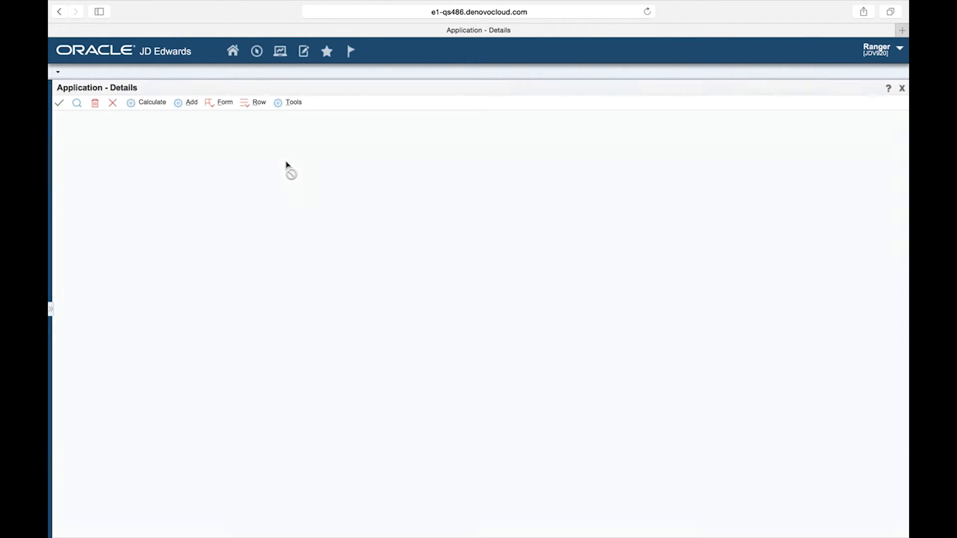
left_click(58, 104)
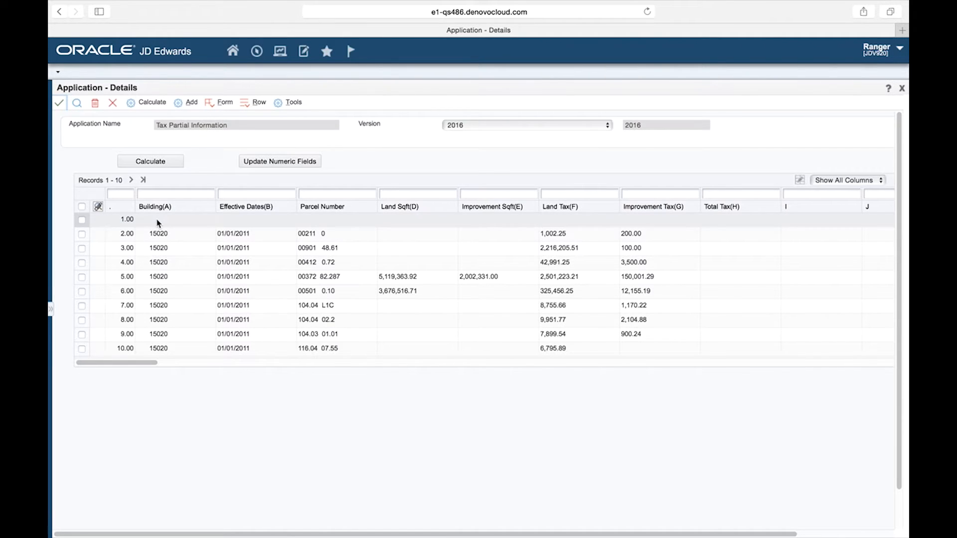
Delete the empty first row of the grid.
left_click(82, 220)
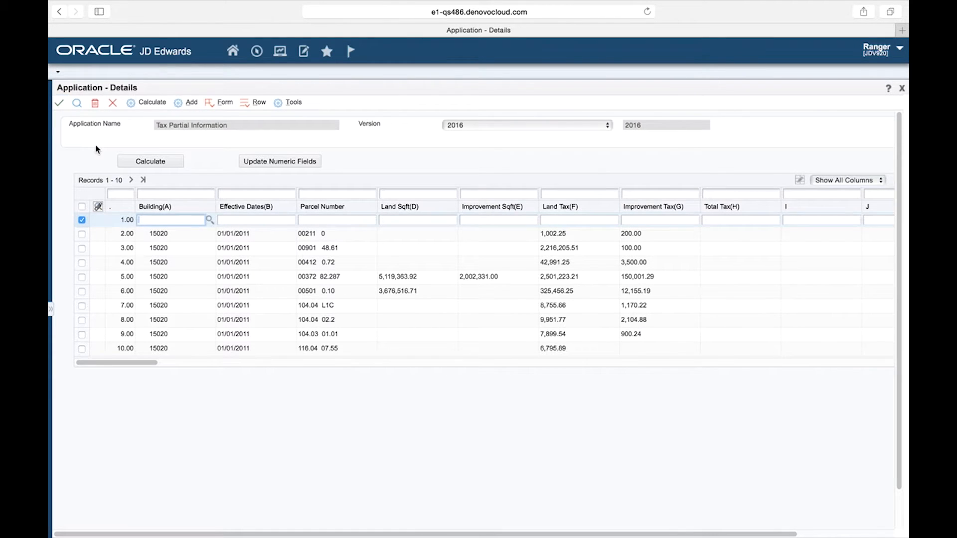
left_click(95, 103)
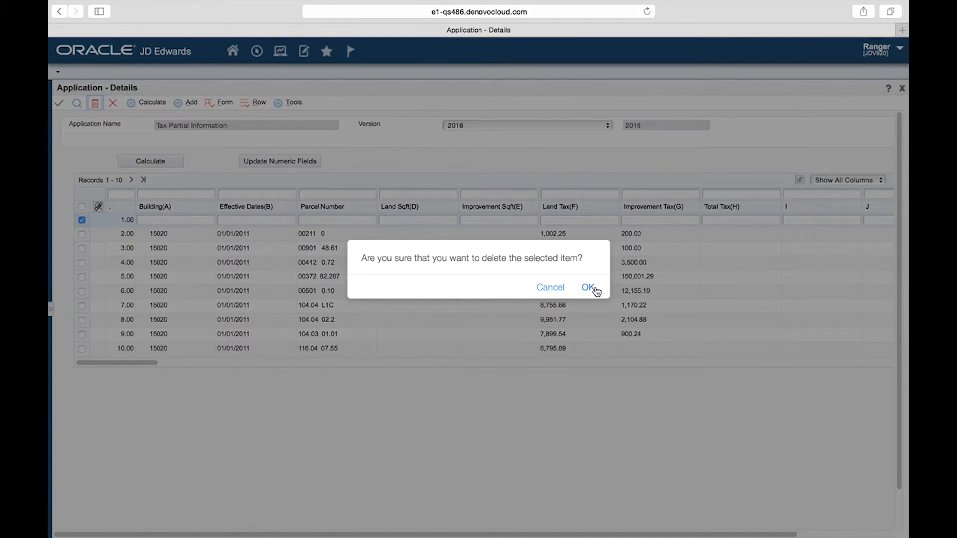
left_click(595, 290)
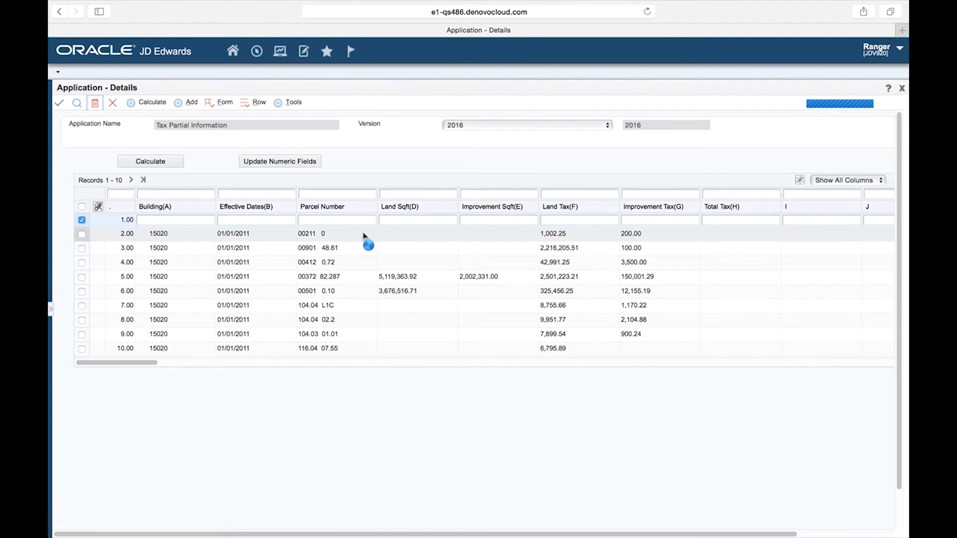
left_click(264, 168)
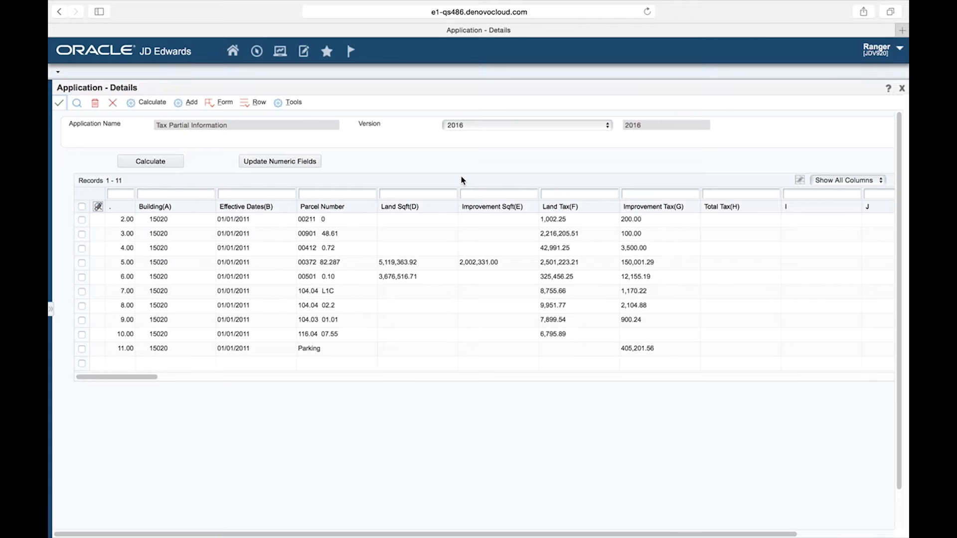
Enter the formula +F2+G2 in the Total Tax cell of the first data row.
left_click(711, 220)
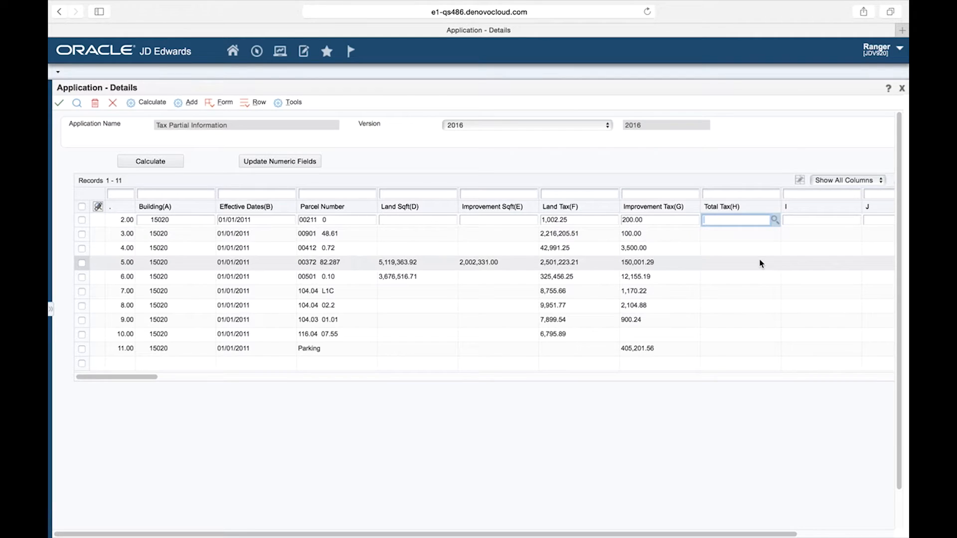
type("+F")
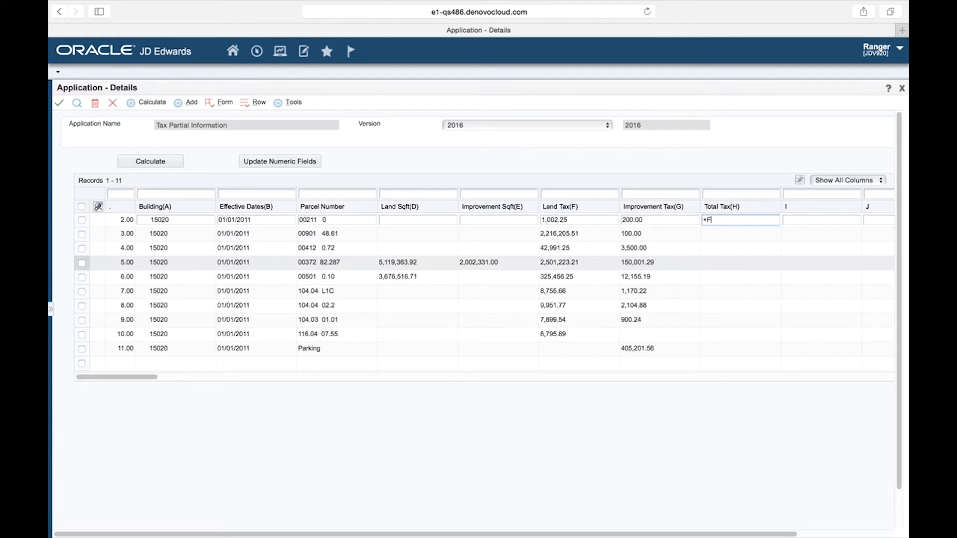
type("2+G2")
key("Tab")
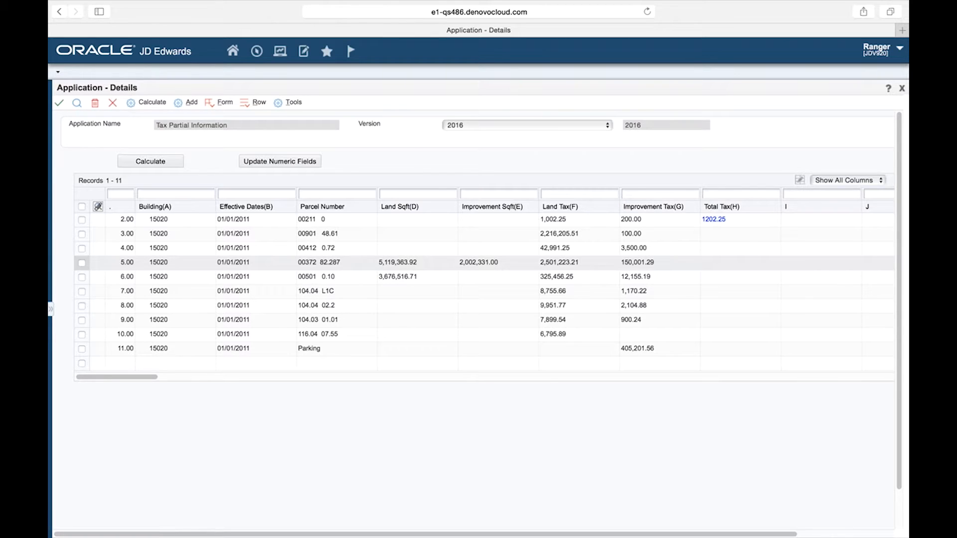
left_click(252, 106)
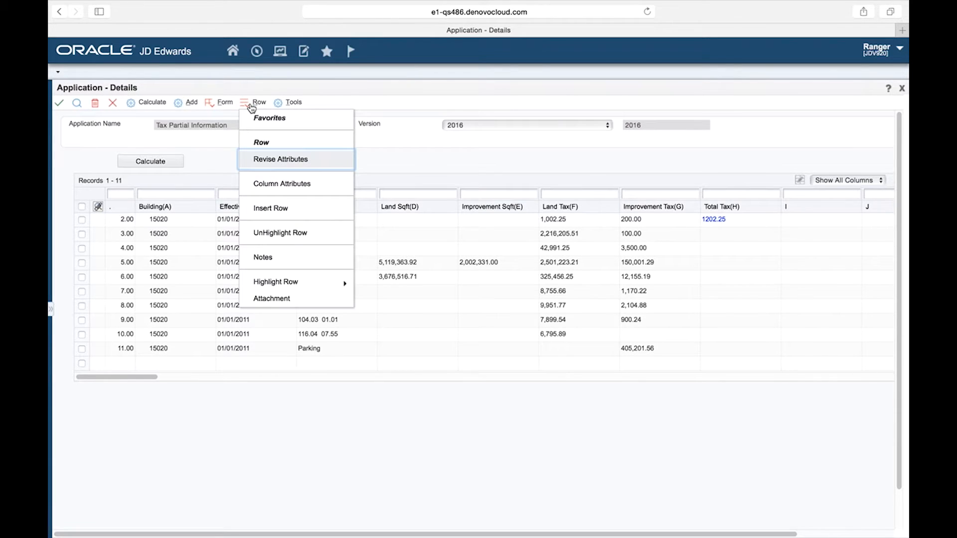
left_click(278, 161)
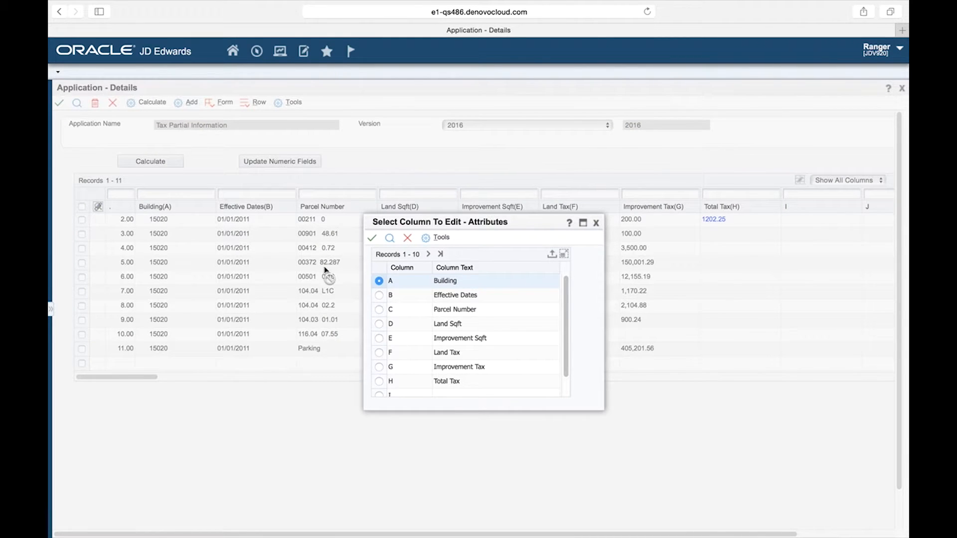
left_click(379, 381)
left_click(374, 241)
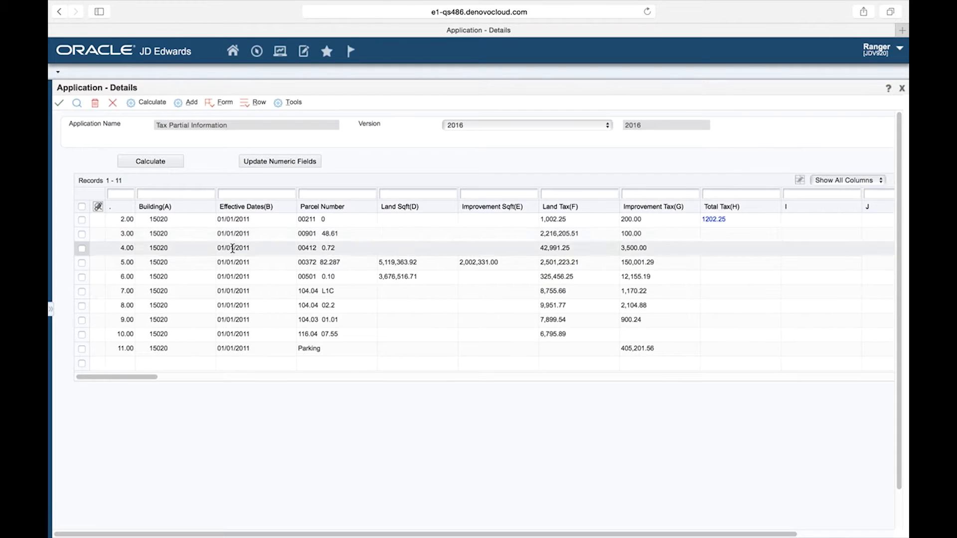
Revise column H's attributes for the first data row, mark its +F2+G2 calculation as a column formula, save, and recalculate the grid.
left_click(81, 220)
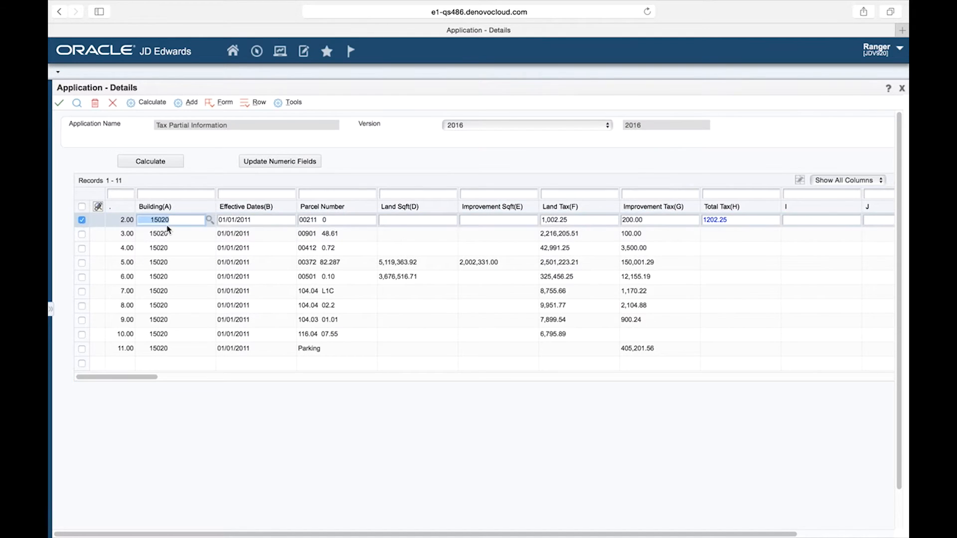
left_click(246, 106)
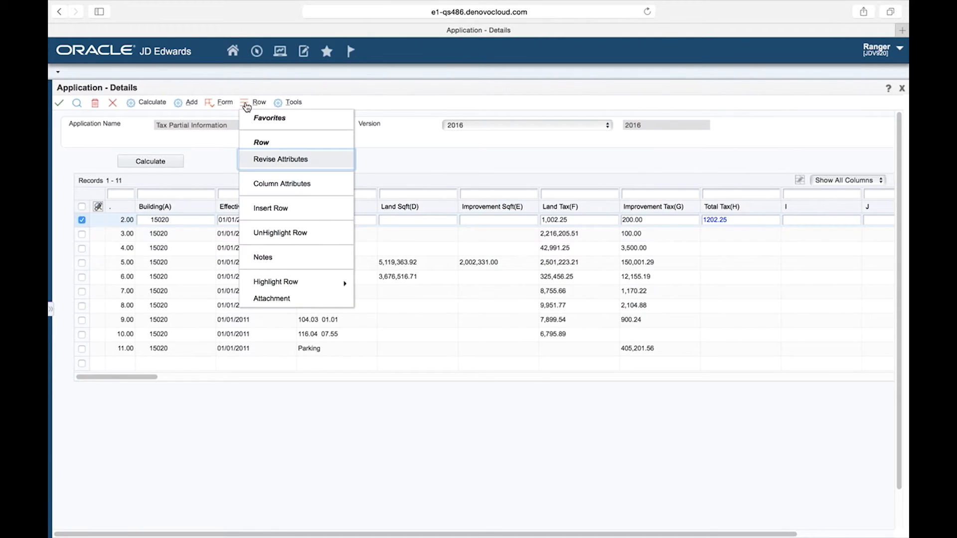
left_click(272, 161)
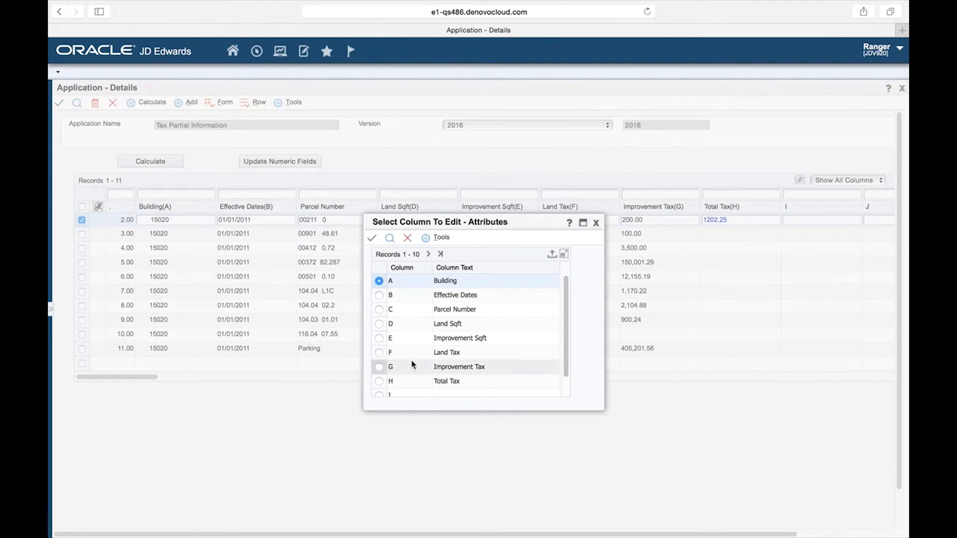
left_click(379, 384)
left_click(372, 239)
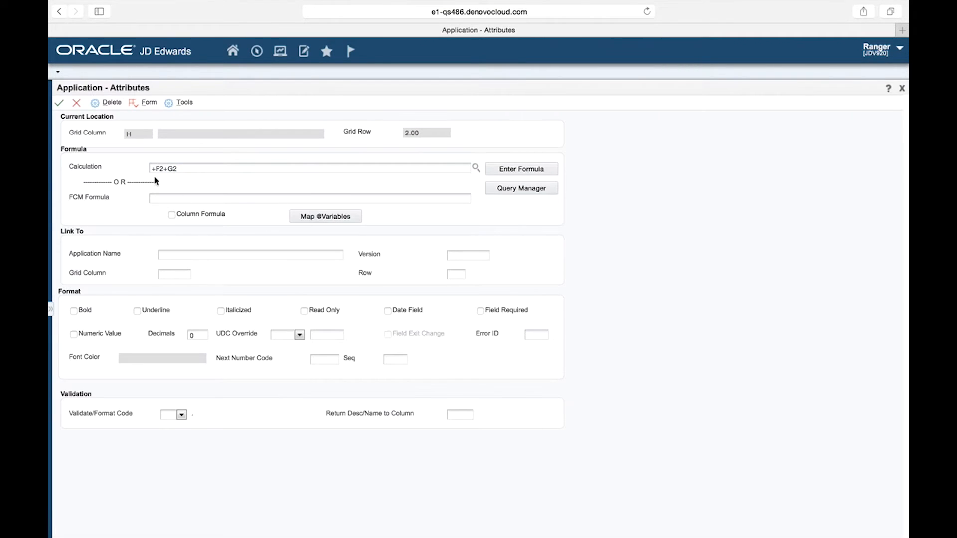
left_click(182, 171)
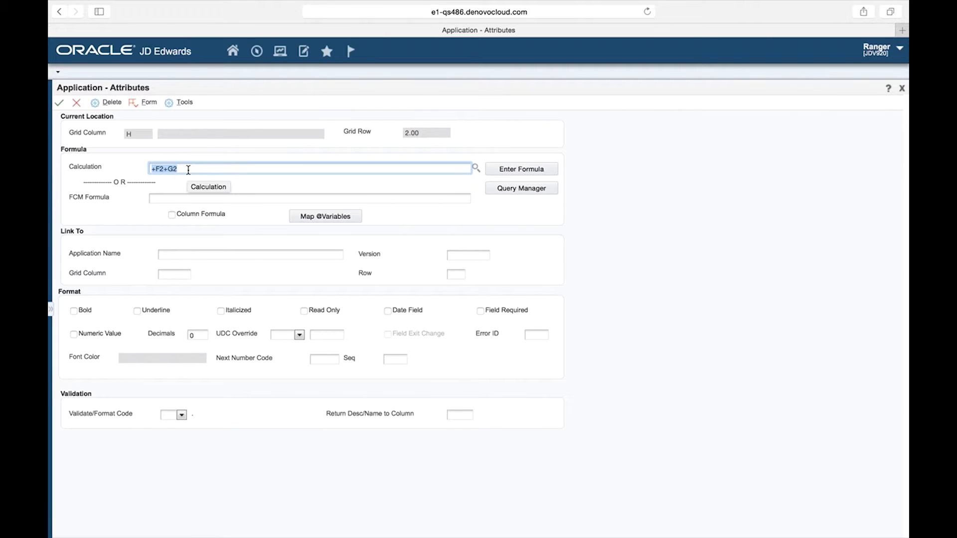
left_click(172, 215)
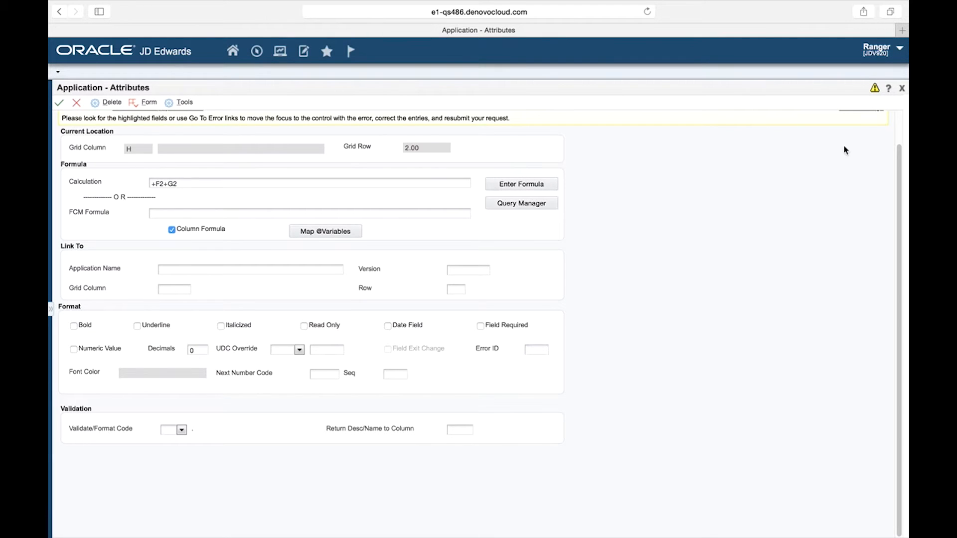
scroll(901, 139, "up", 2)
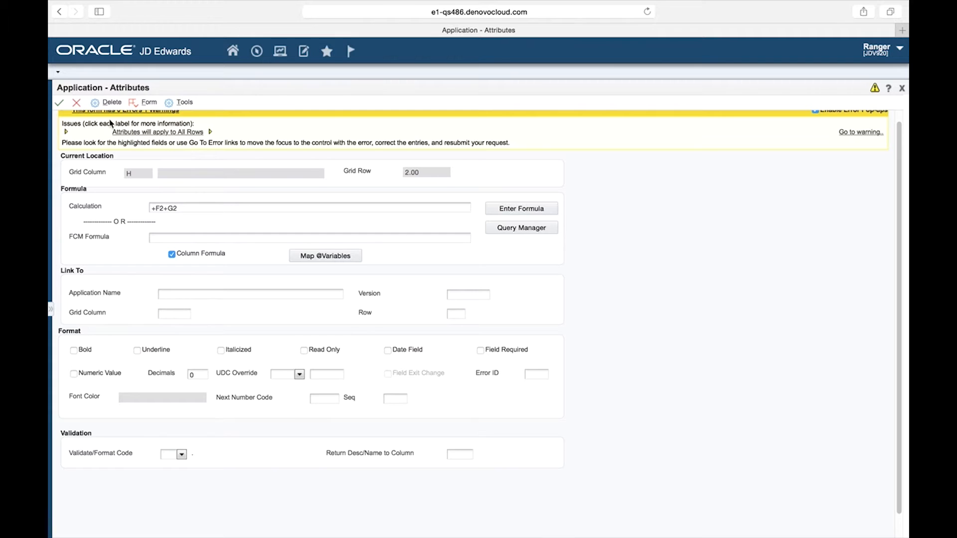
left_click(60, 103)
left_click(60, 104)
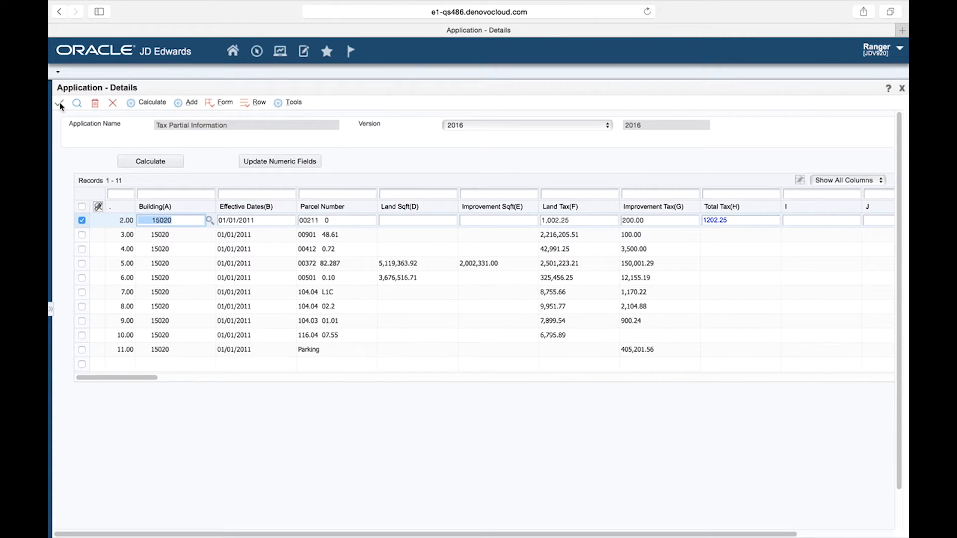
left_click(151, 160)
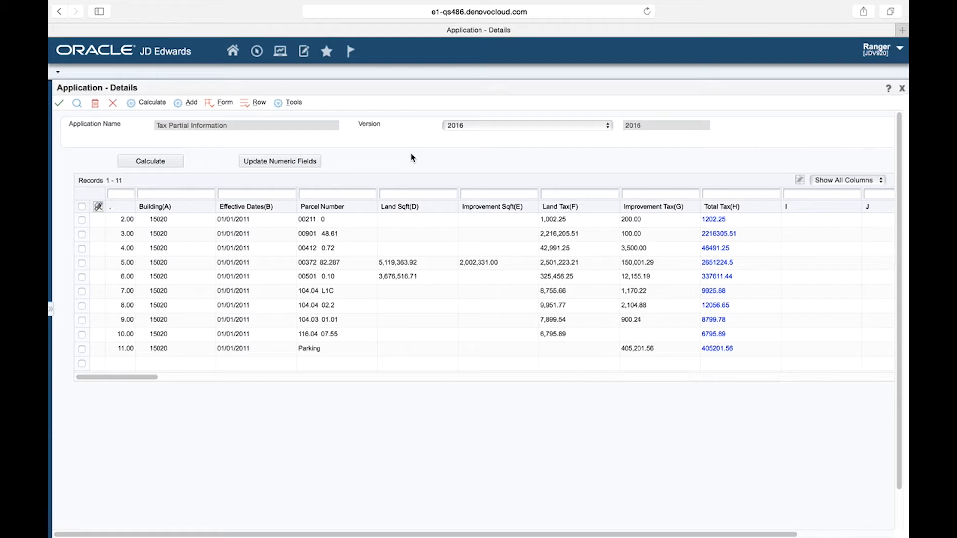
Open the button setup and name the first button Building Details.
left_click(210, 106)
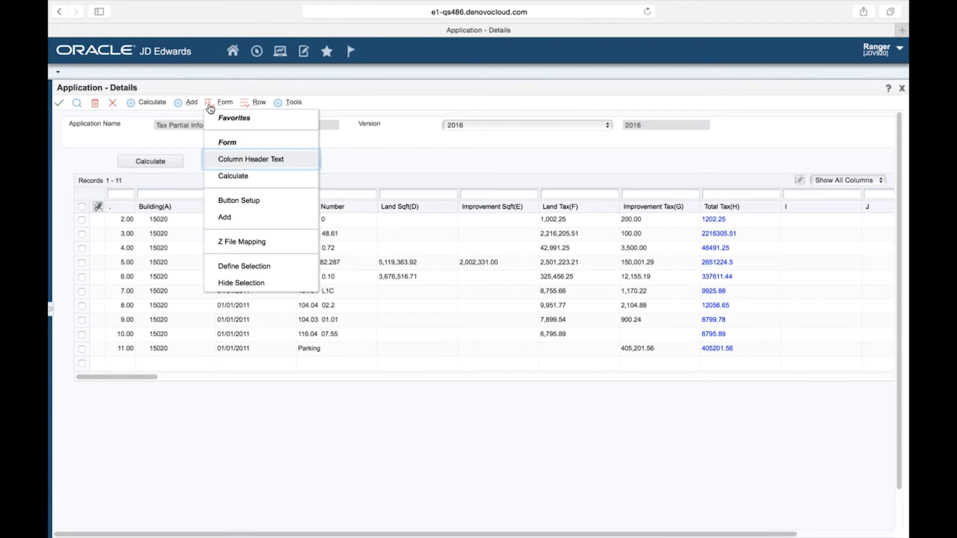
left_click(246, 202)
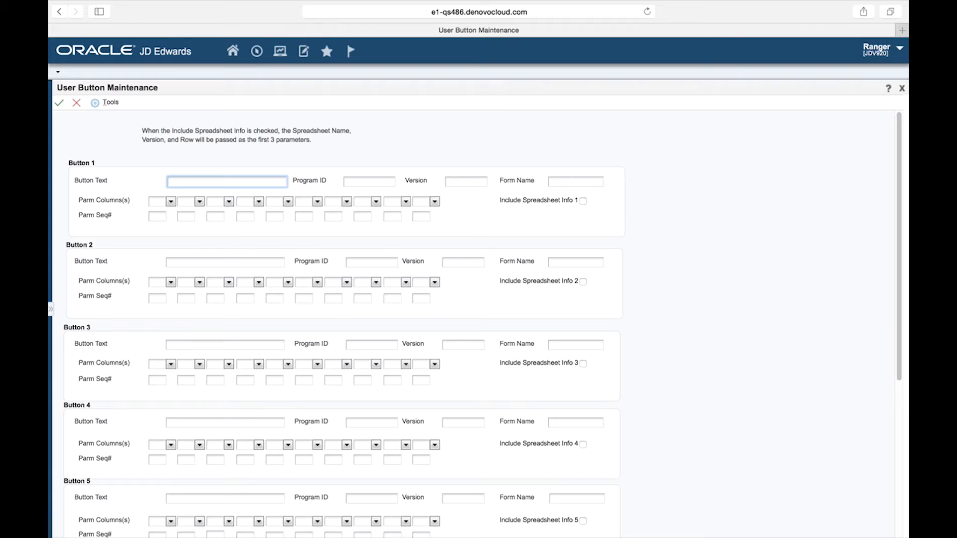
type("Building Details")
key("Tab")
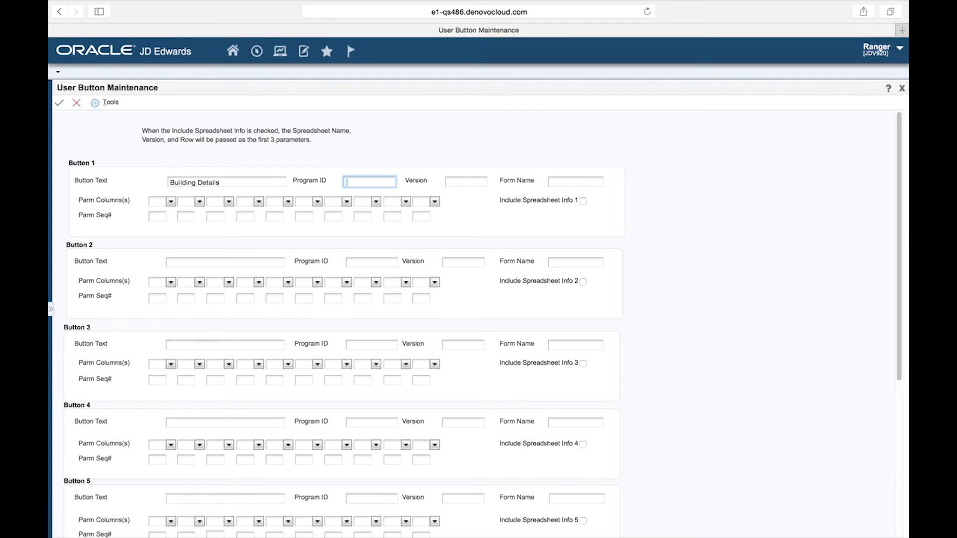
Set the first button's program ID to P15062, version to ZJDE0001 and form name to W15062D.
type("P15062")
key("Tab")
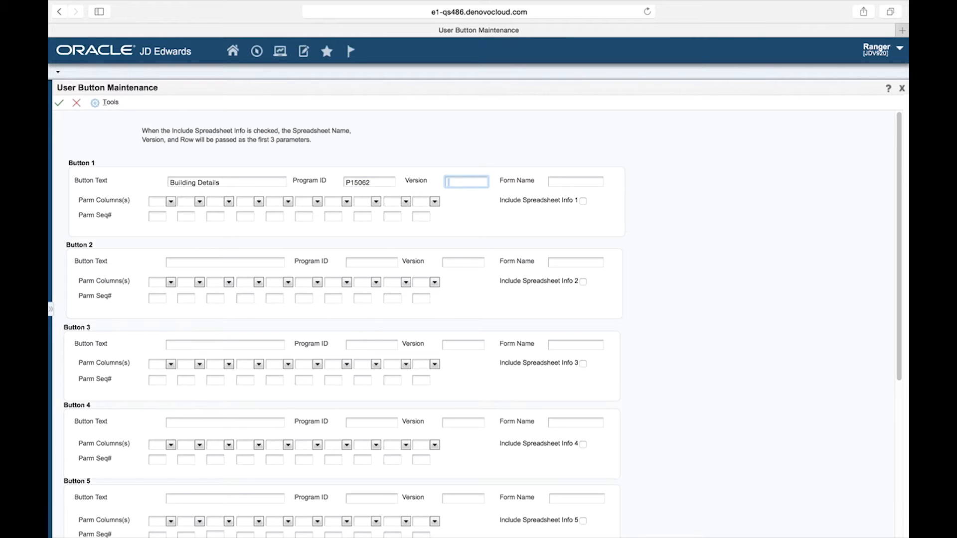
type("ZJDE0001")
key("Tab")
type("W15062D")
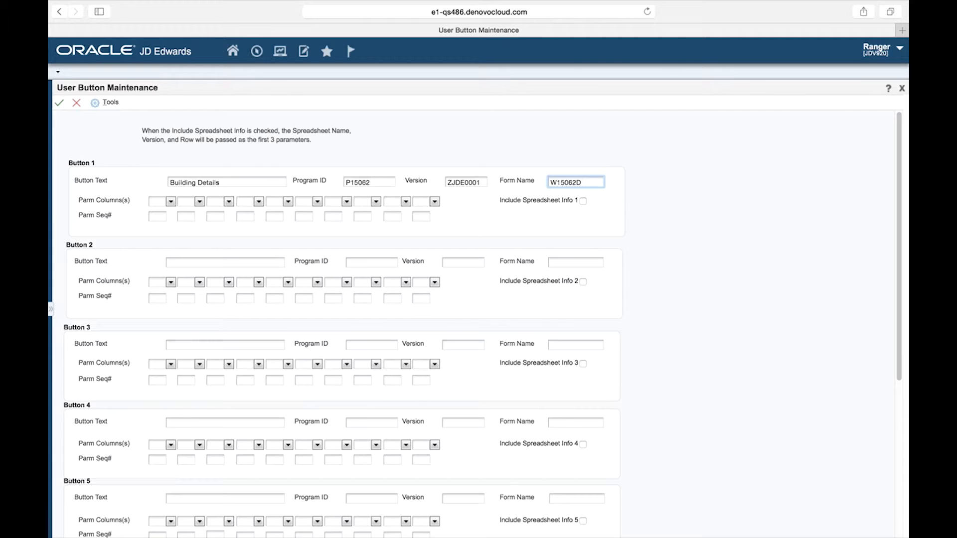
Pass column A as the button's first parameter with sequence 1, then save and close the button setup.
left_click(171, 202)
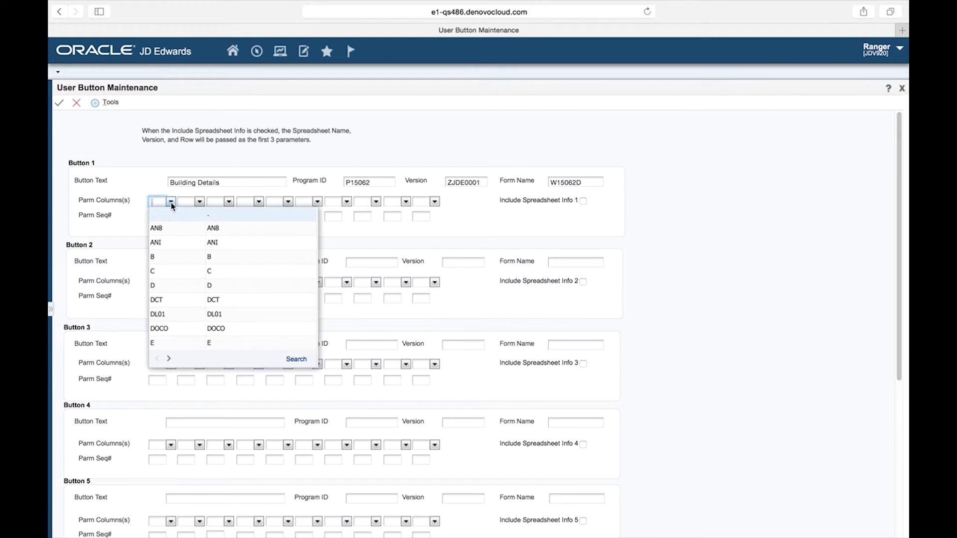
left_click(168, 359)
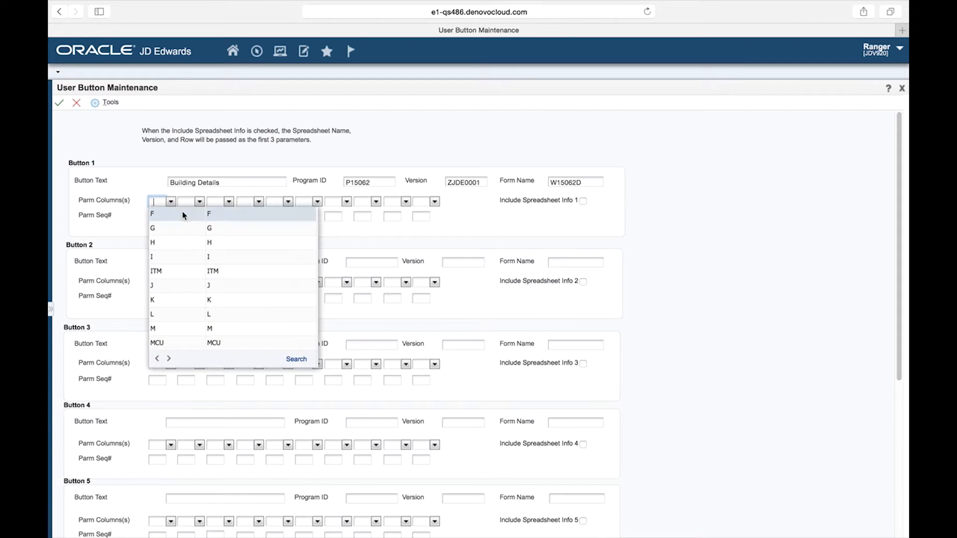
left_click(296, 359)
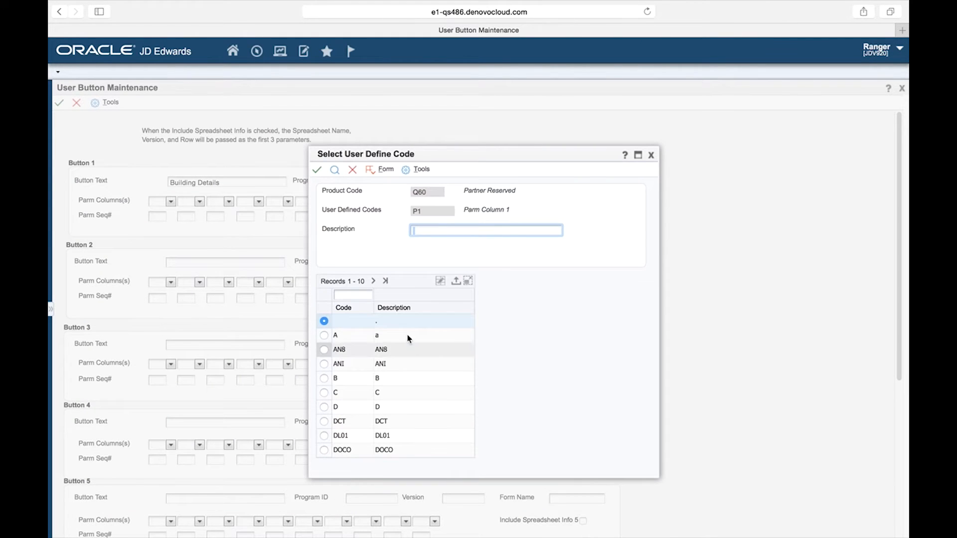
left_click(324, 335)
left_click(317, 171)
left_click(153, 215)
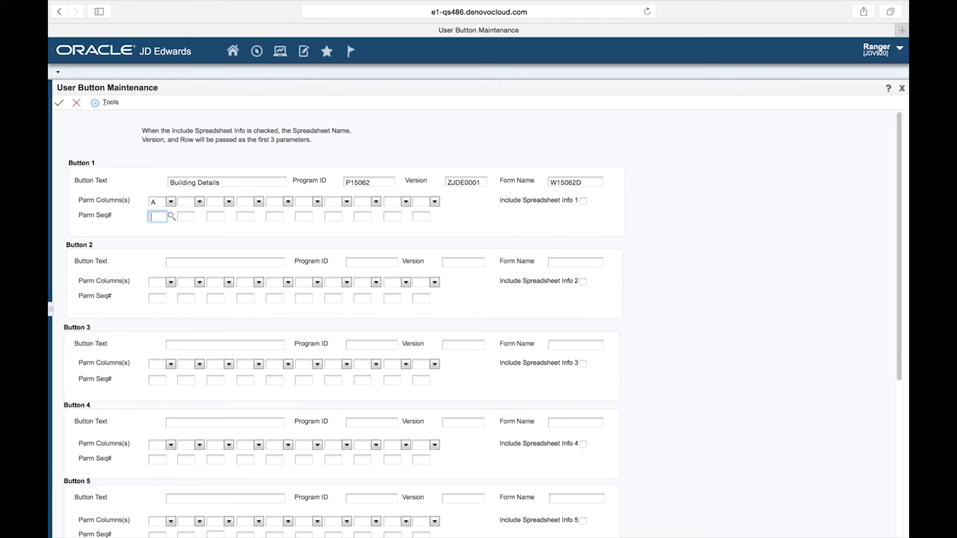
type("1")
left_click(59, 104)
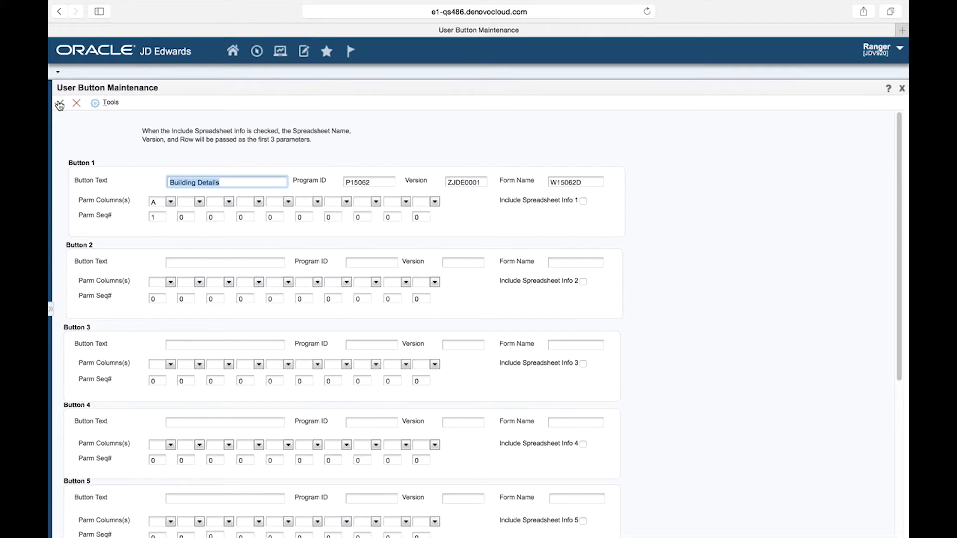
left_click(77, 104)
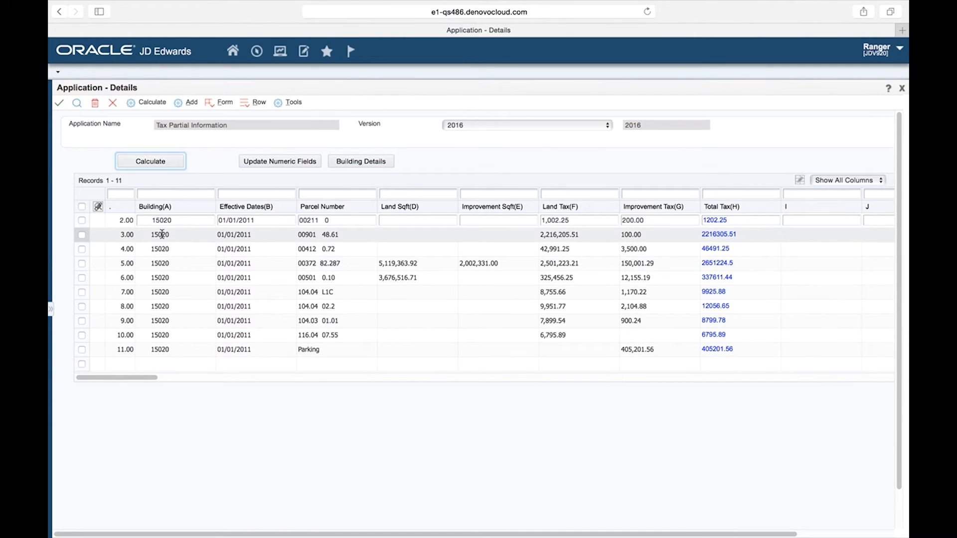
Select the third data row, try the Building Details button on it, and close the building revisions form.
left_click(83, 234)
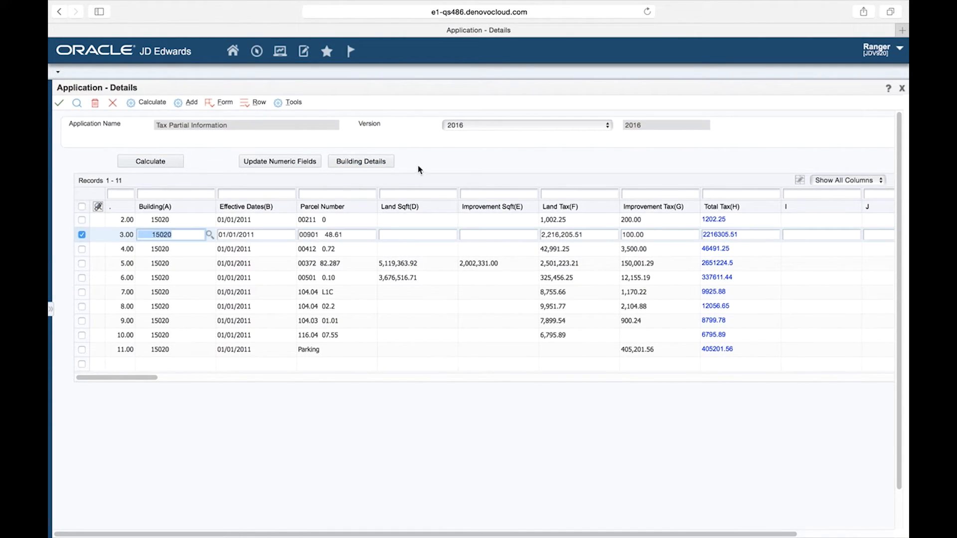
left_click(365, 165)
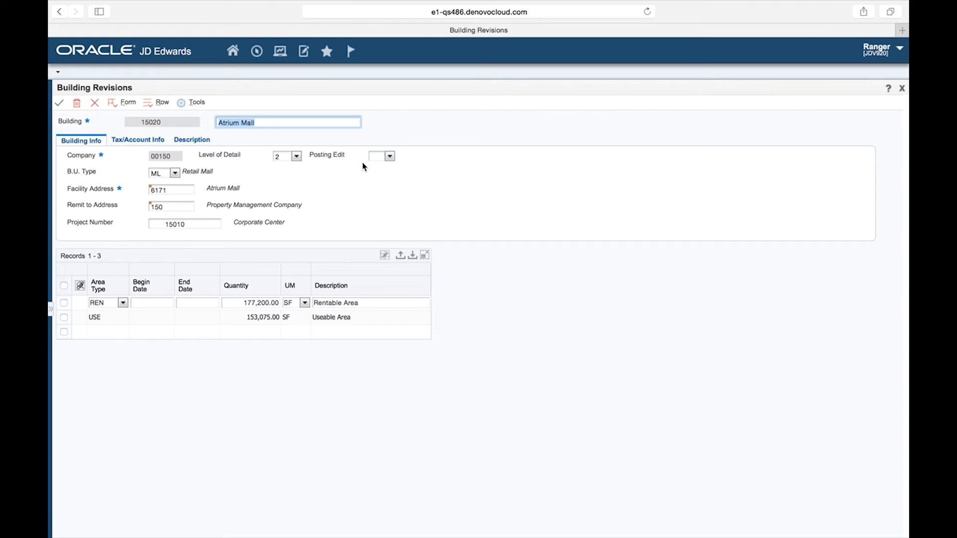
left_click(93, 105)
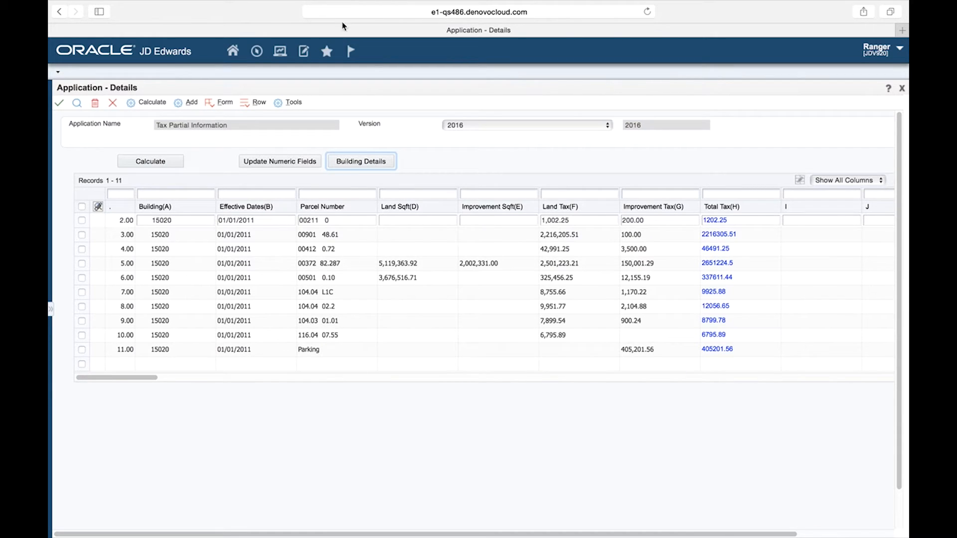
Open Work with Leases from the G15 Real Estate Management Daily Processing Tenant & Lease Information menu.
left_click(257, 52)
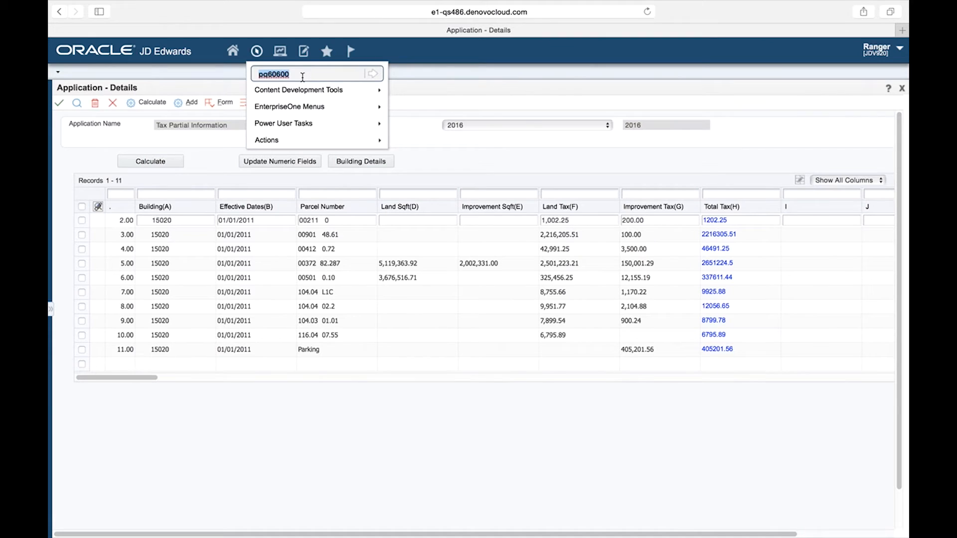
key("BackSpace")
type("G15")
left_click(371, 75)
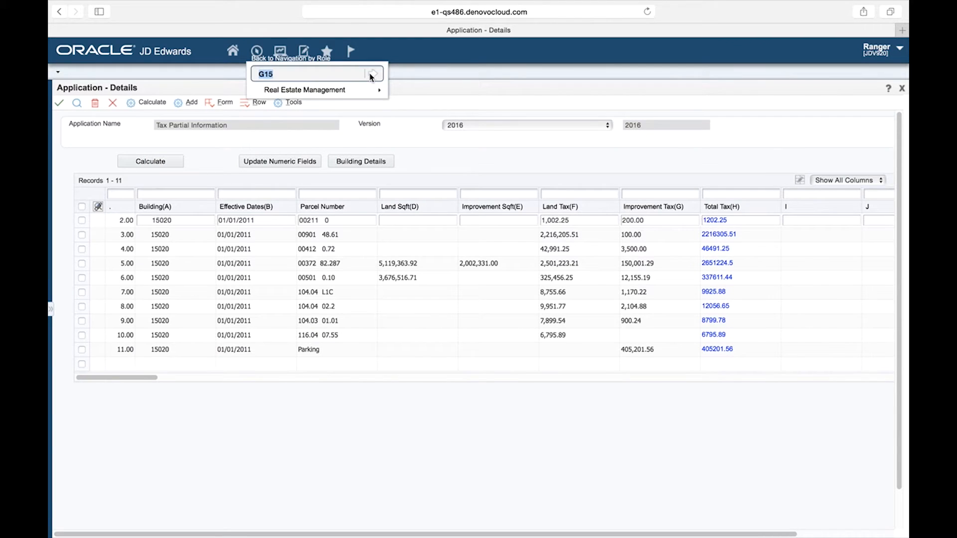
left_click(330, 91)
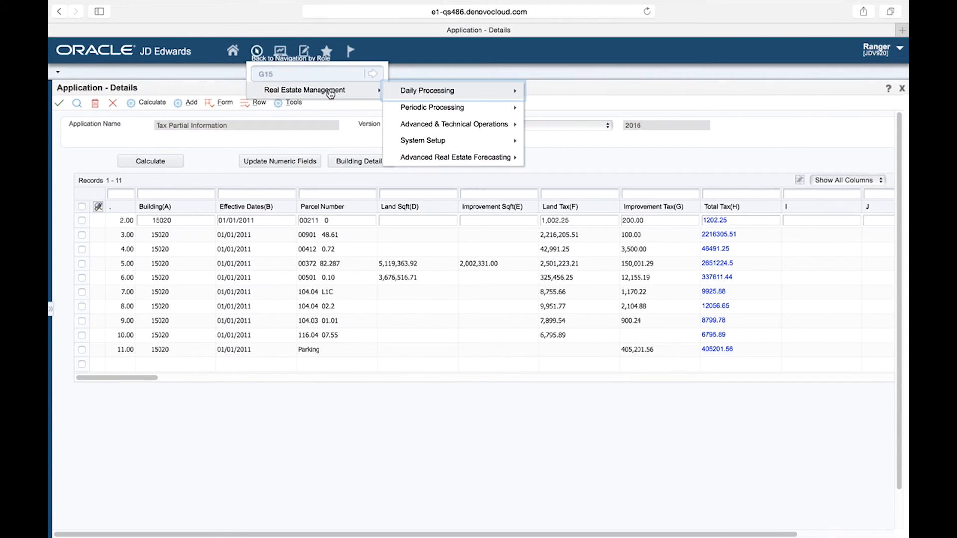
left_click(437, 95)
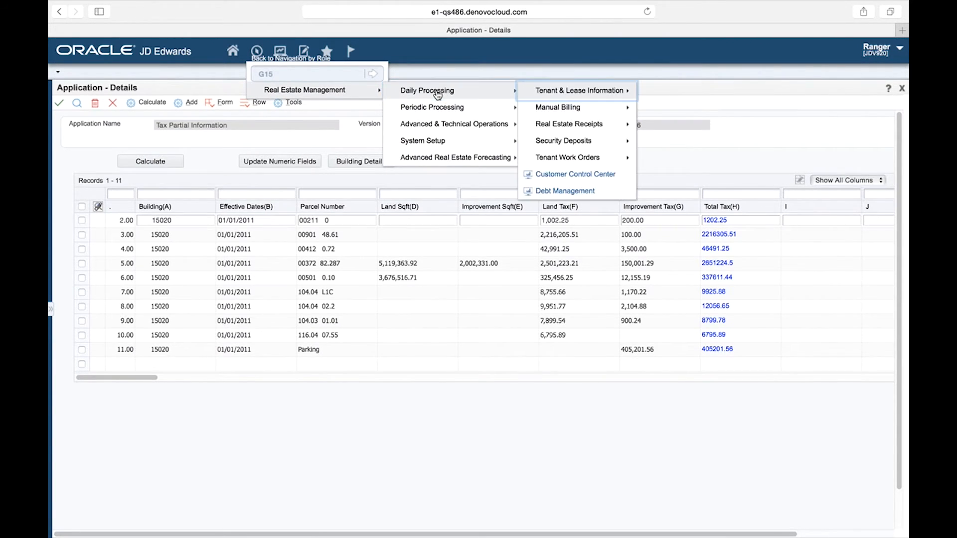
left_click(568, 94)
left_click(676, 112)
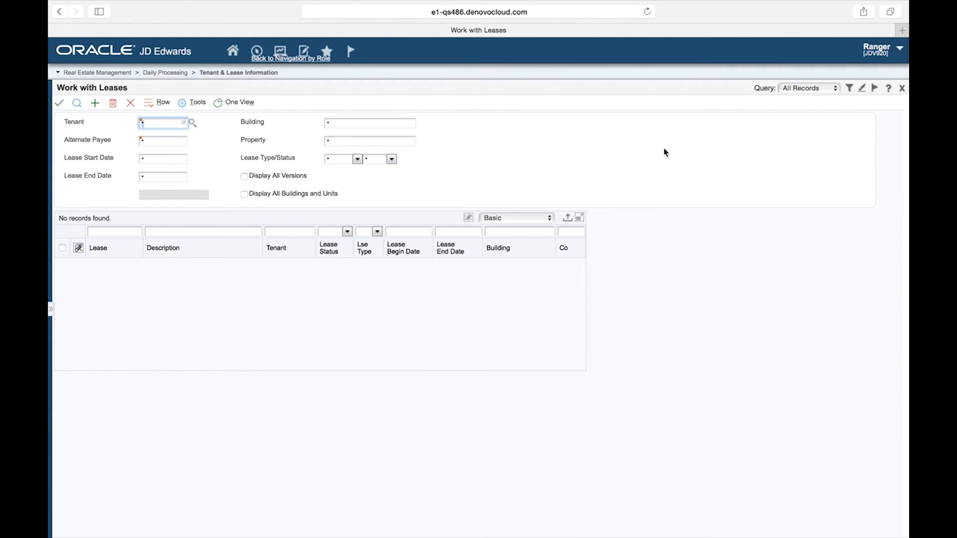
View the About details of the Work with Leases form, then close the form.
left_click(888, 89)
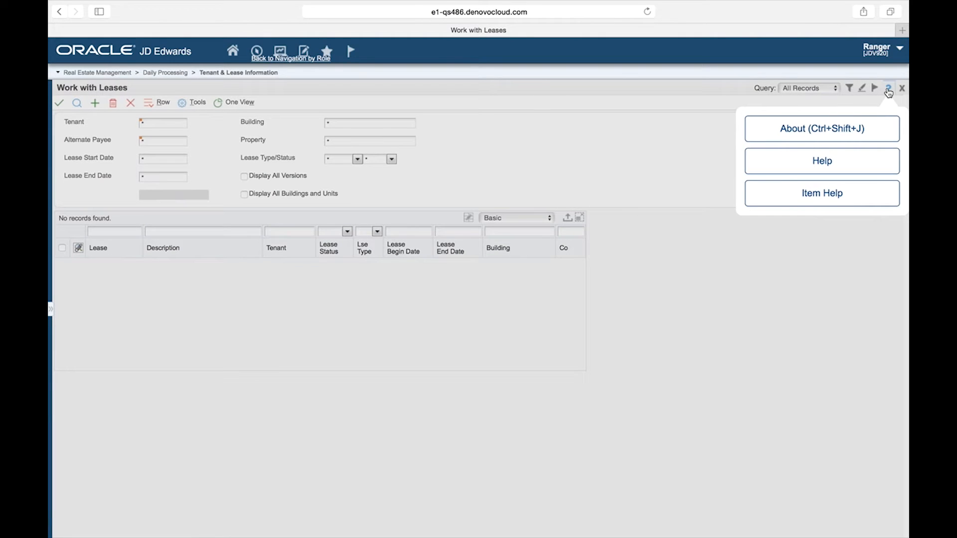
left_click(807, 132)
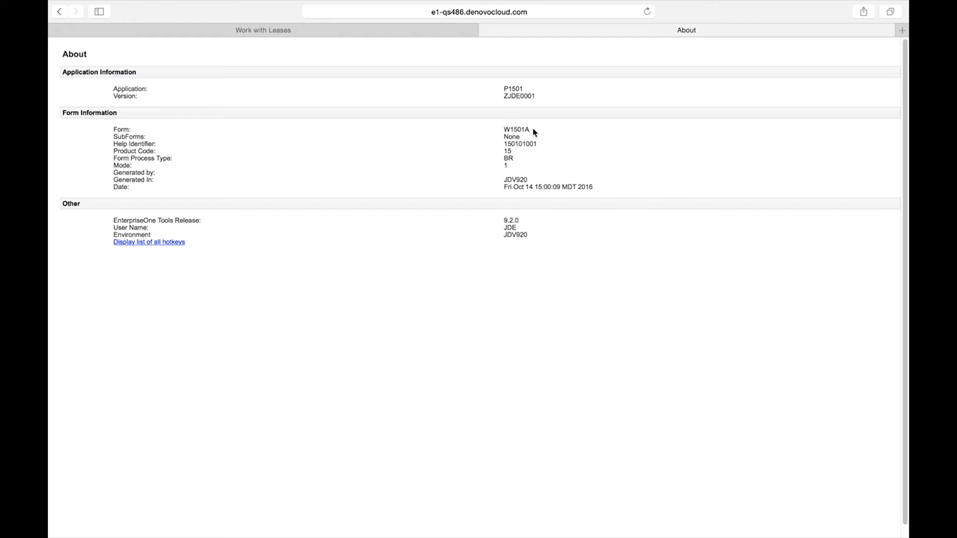
left_click(484, 31)
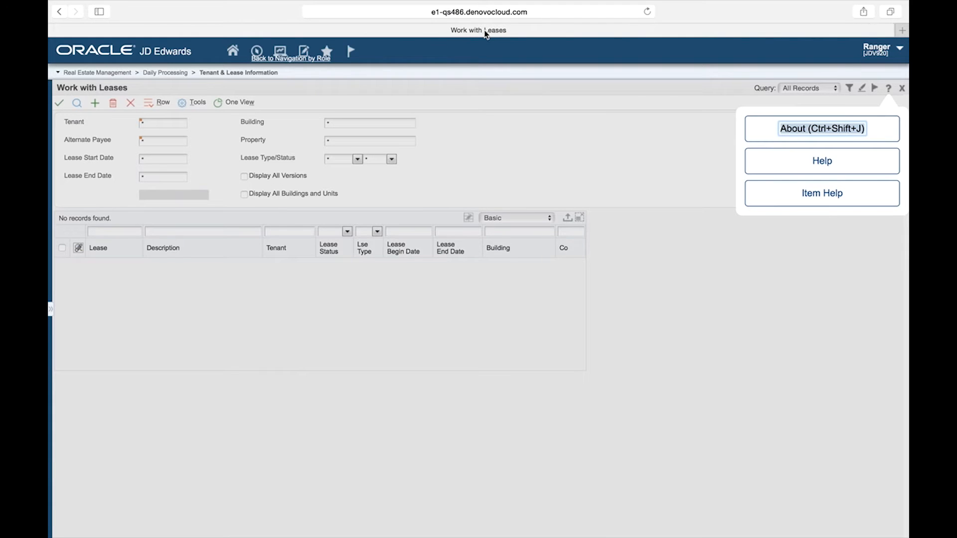
left_click(657, 153)
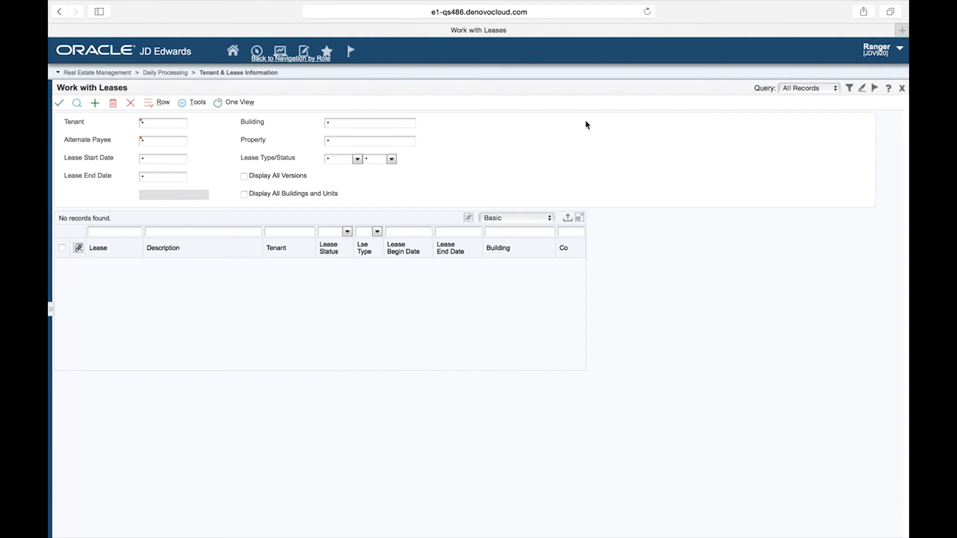
left_click(131, 104)
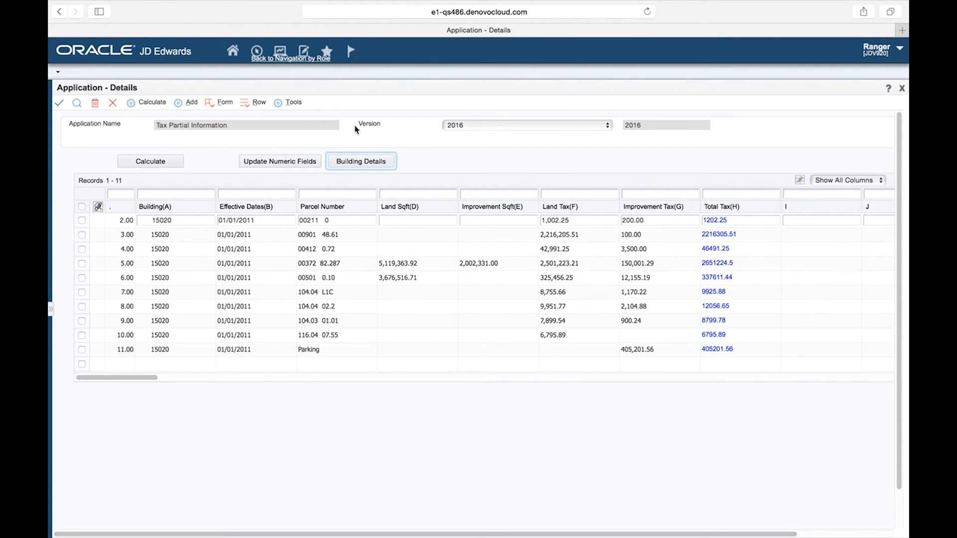
Open the button setup and name the second button Lease Information.
left_click(224, 103)
left_click(238, 203)
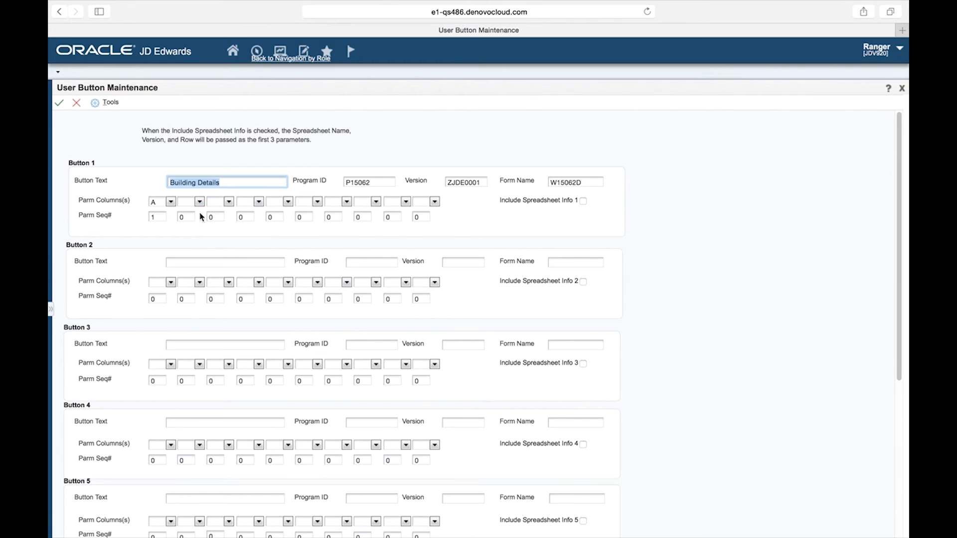
left_click(183, 261)
type("Lese In")
key("BackSpace")
key("BackSpace")
key("BackSpace")
key("BackSpace")
type("ase Information")
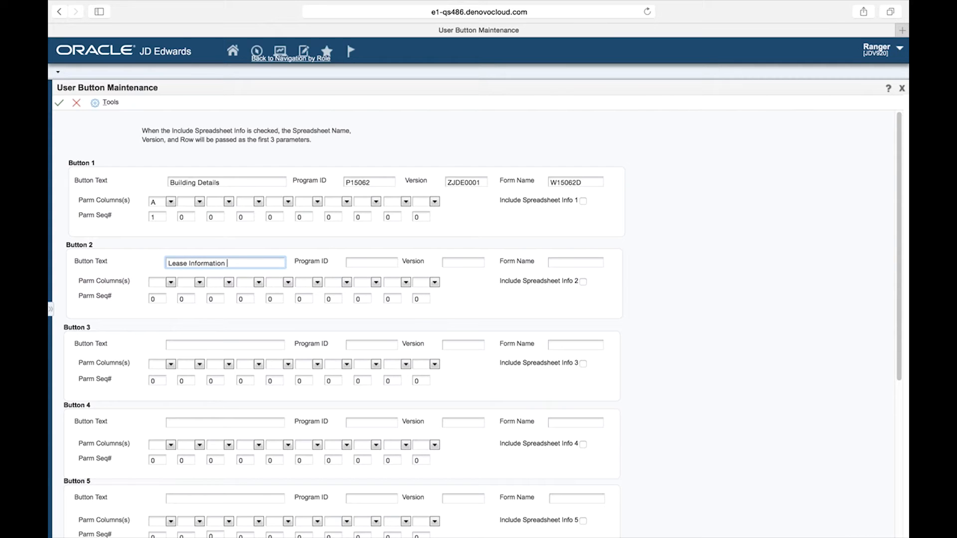
Set the second button's program ID to P1501, version to ZJDE0001 and form name to W1501A.
key("Tab")
type("P")
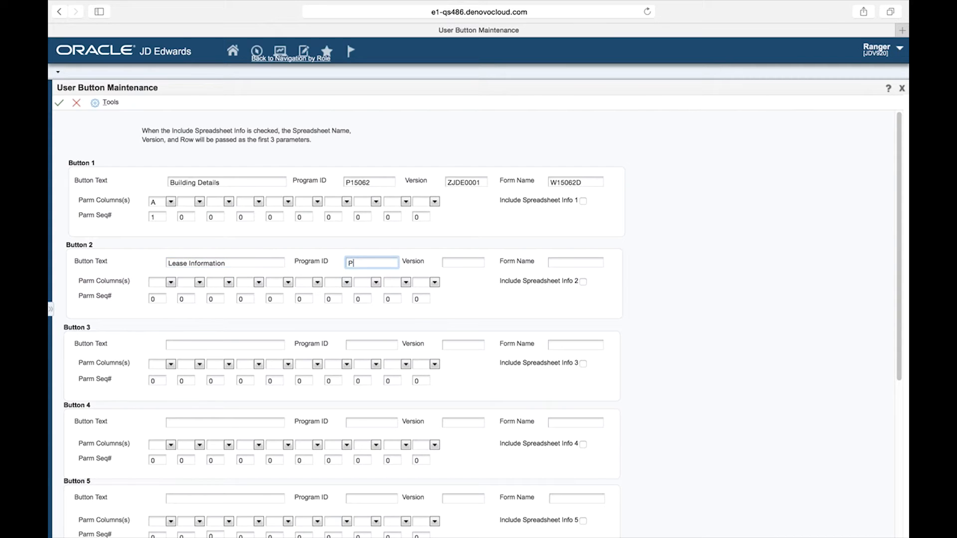
type("1501")
key("Tab")
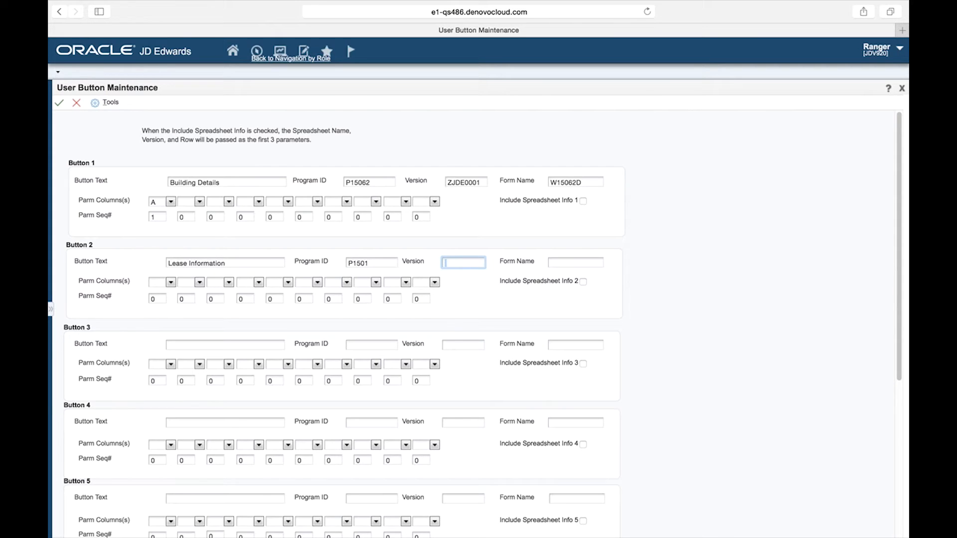
type("ZJDE0001")
key("Tab")
type("W1501A")
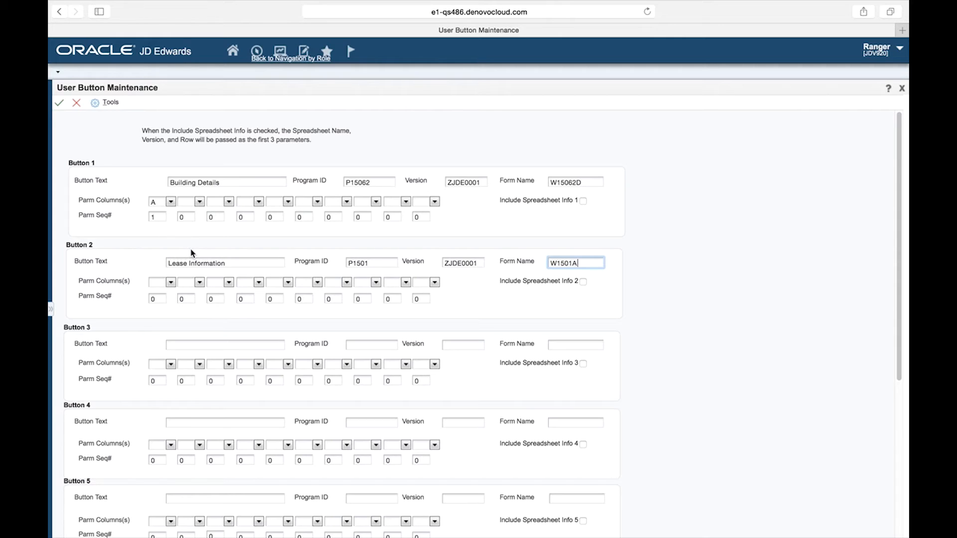
Save the button setup, try the new Lease Information button, and close the lease form it opens.
left_click(60, 105)
left_click(61, 104)
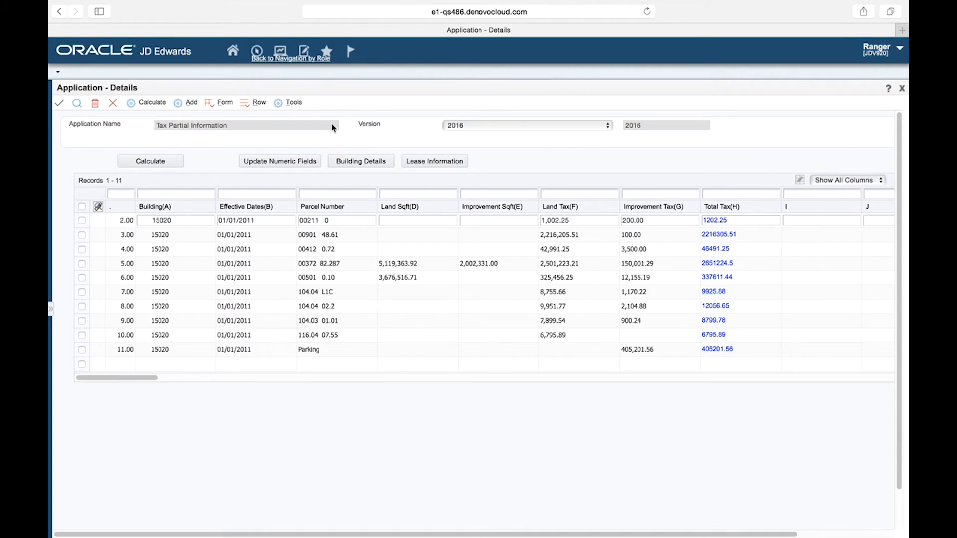
left_click(437, 166)
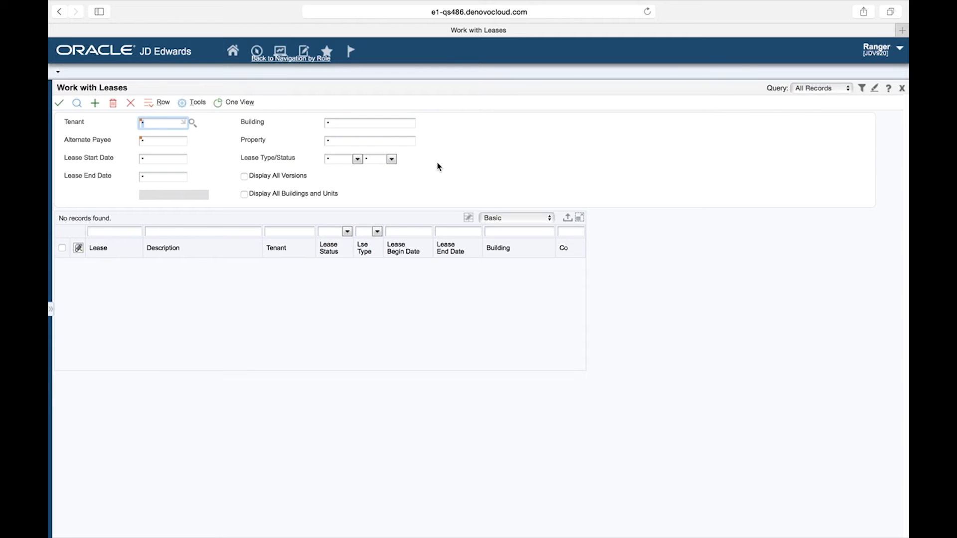
left_click(131, 103)
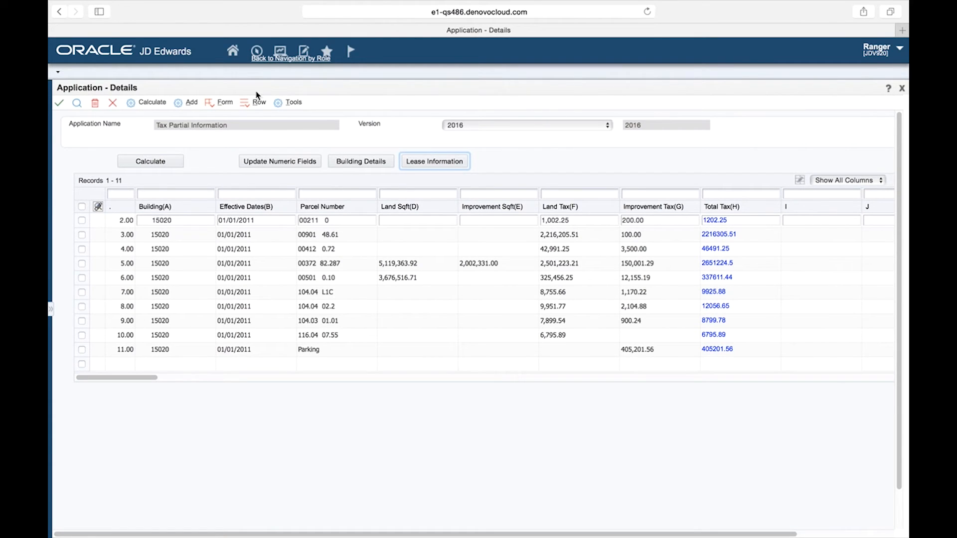
Open E.P. Information from the G15 Real Estate Management Periodic Processing Expense Participation menu.
left_click(256, 52)
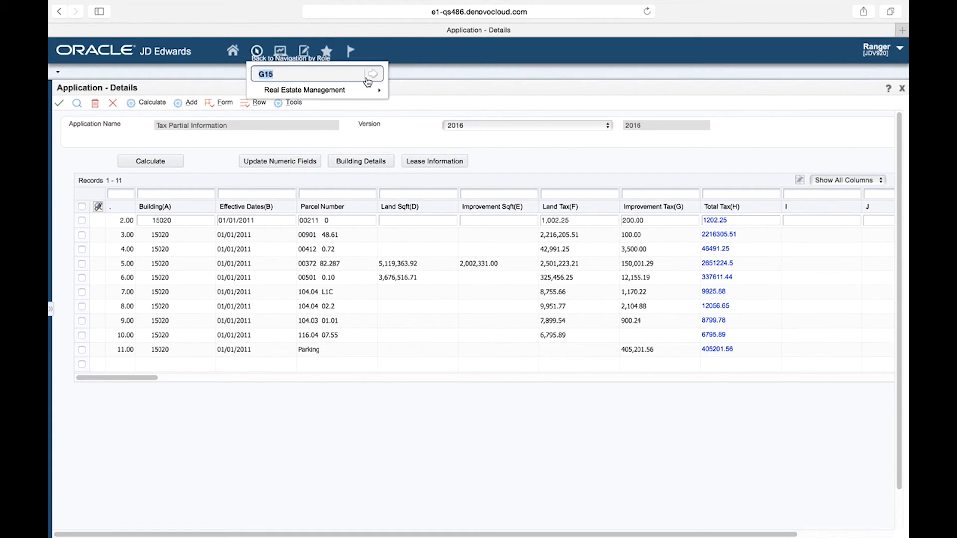
mouse_move(337, 94)
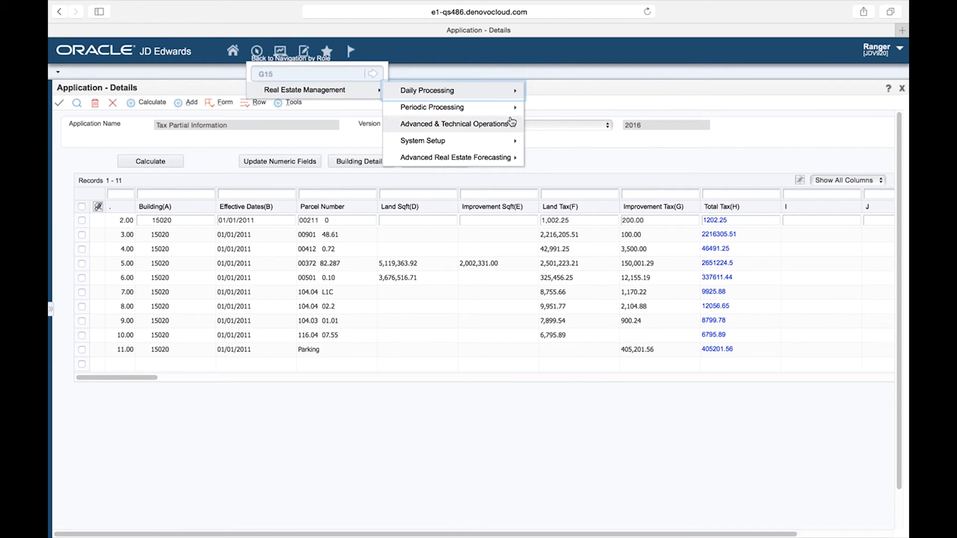
mouse_move(452, 110)
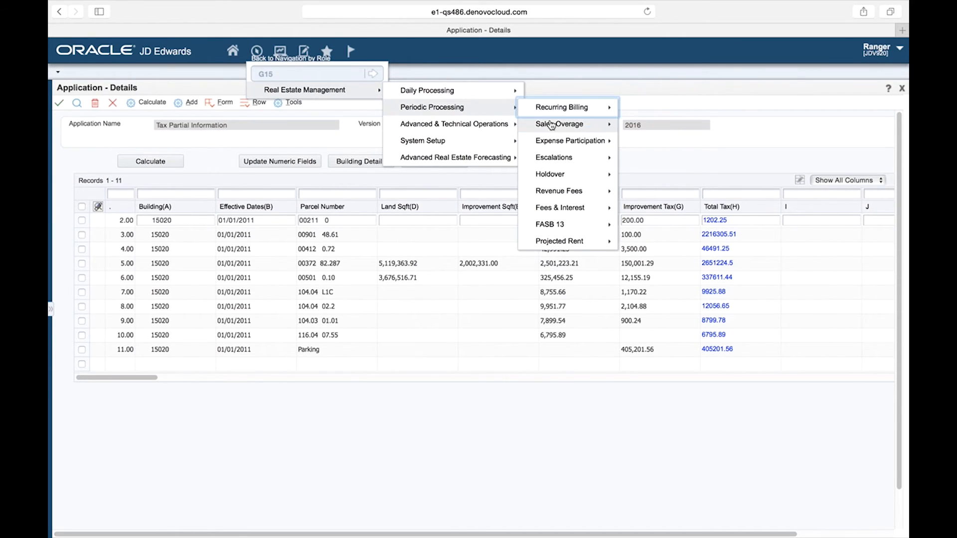
mouse_move(567, 146)
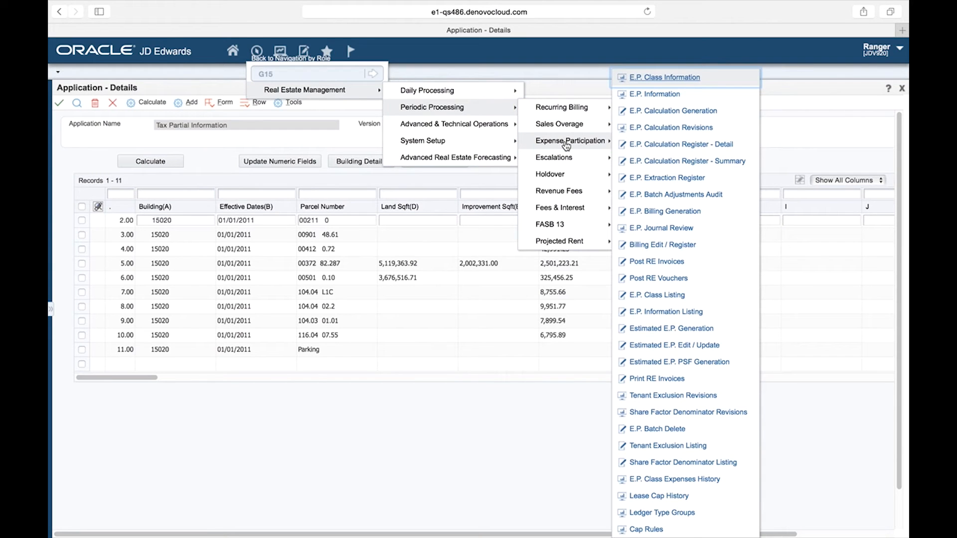
left_click(652, 95)
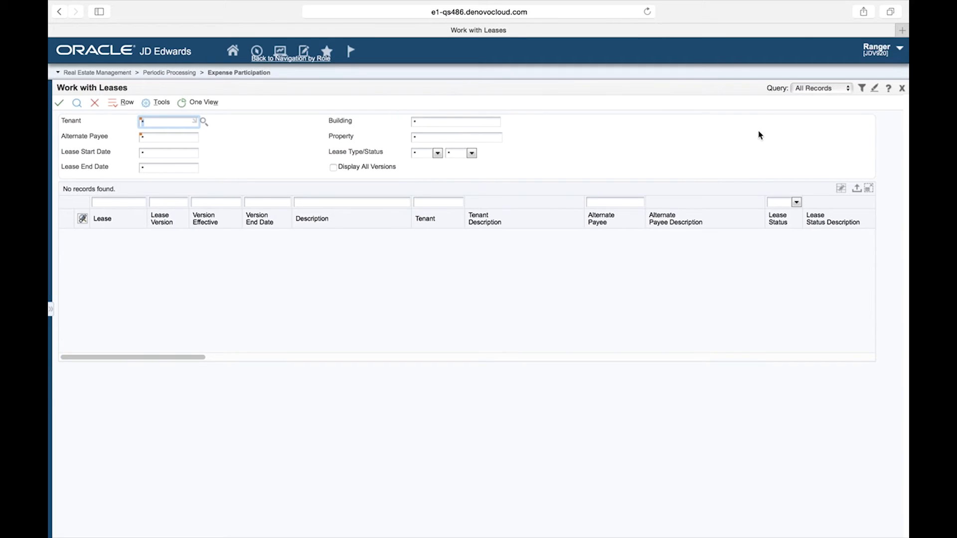
View the About details of the E.P. Information leases form, then close the form.
left_click(888, 88)
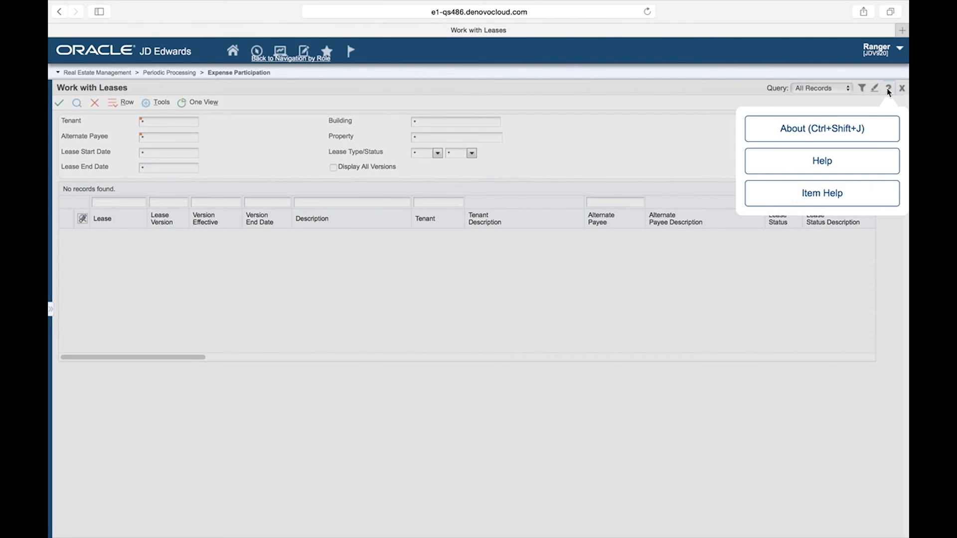
left_click(792, 134)
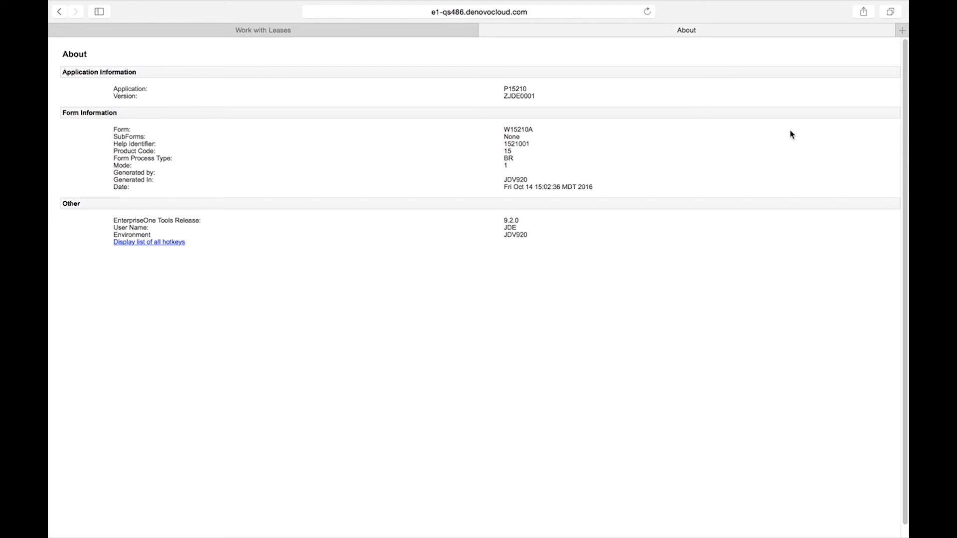
left_click(486, 30)
left_click(598, 87)
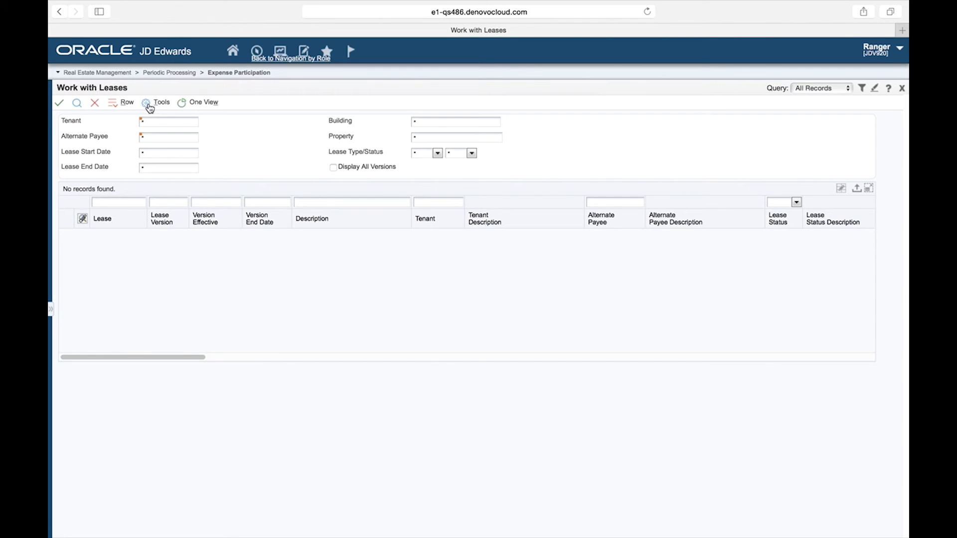
left_click(95, 104)
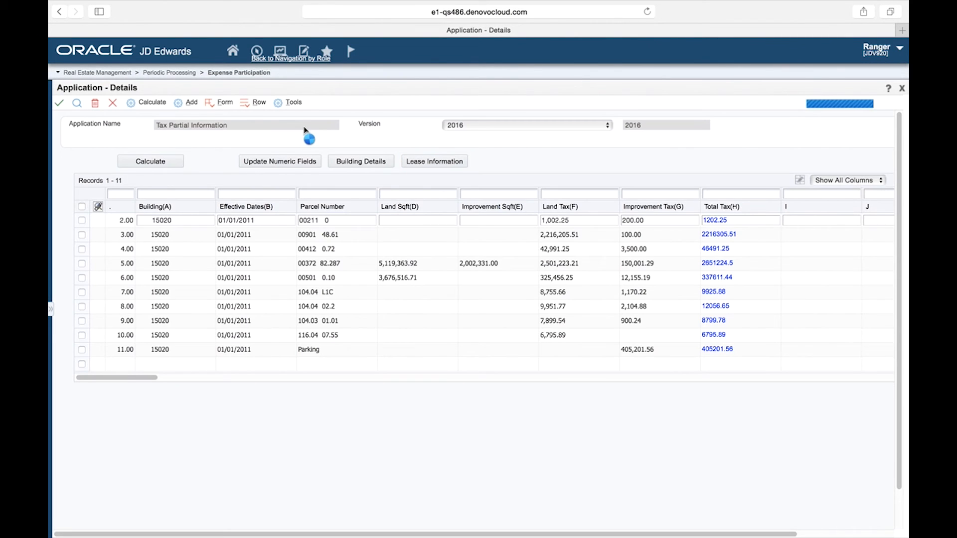
Open the button setup and name the third button EP Information.
left_click(223, 102)
left_click(235, 199)
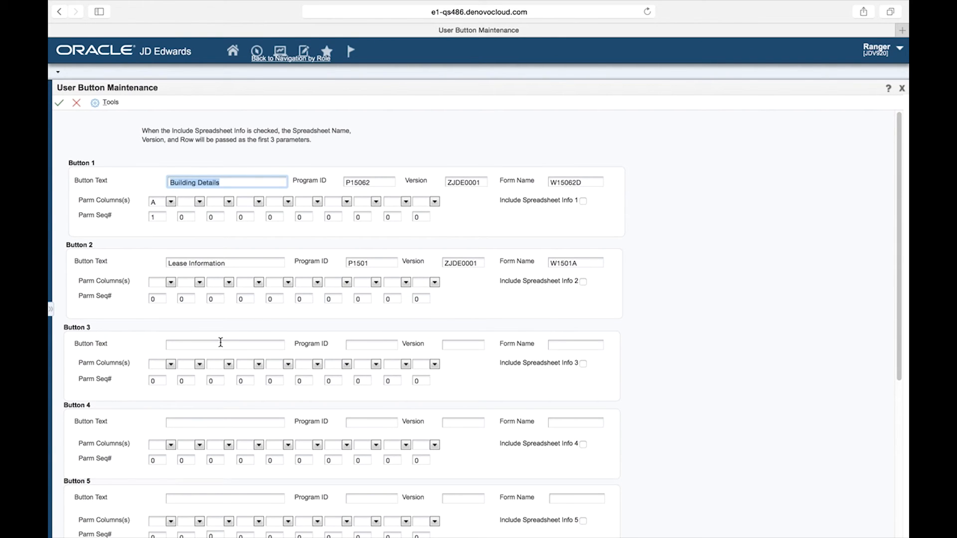
left_click(175, 345)
type("EP Information")
key("Tab")
Set the third button's program ID to P15210, version to ZJDE0001 and form name to W15210A, and save.
type("P")
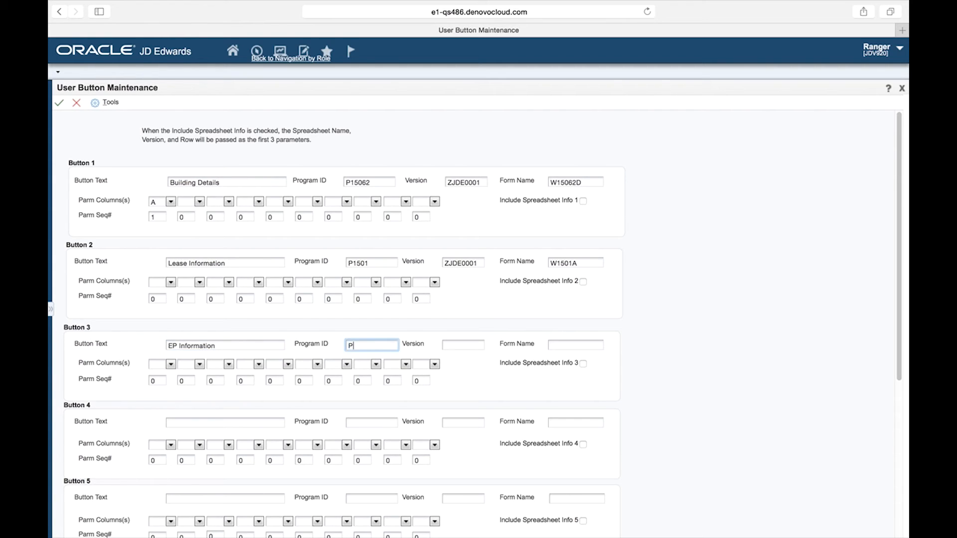
type("15210")
key("Tab")
type("ZJ")
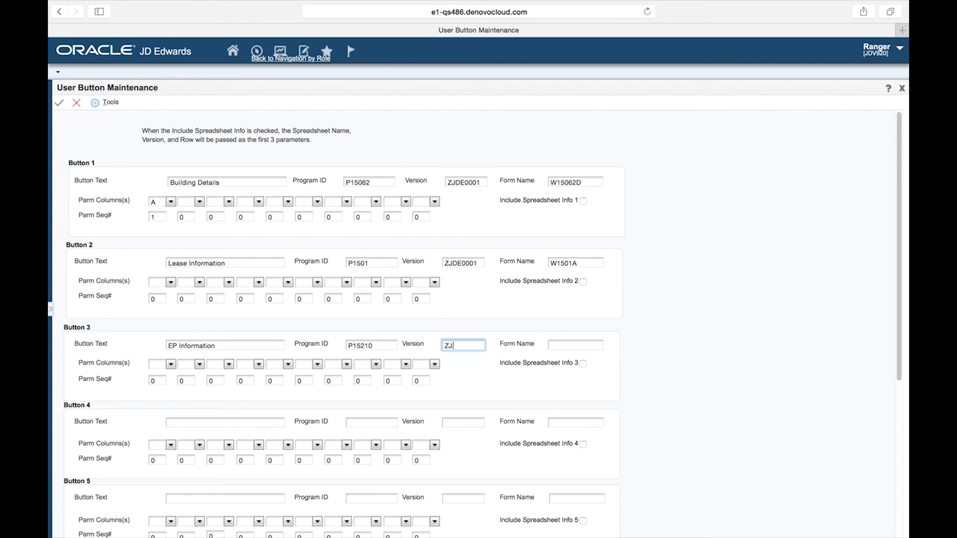
type("DE0001")
key("Tab")
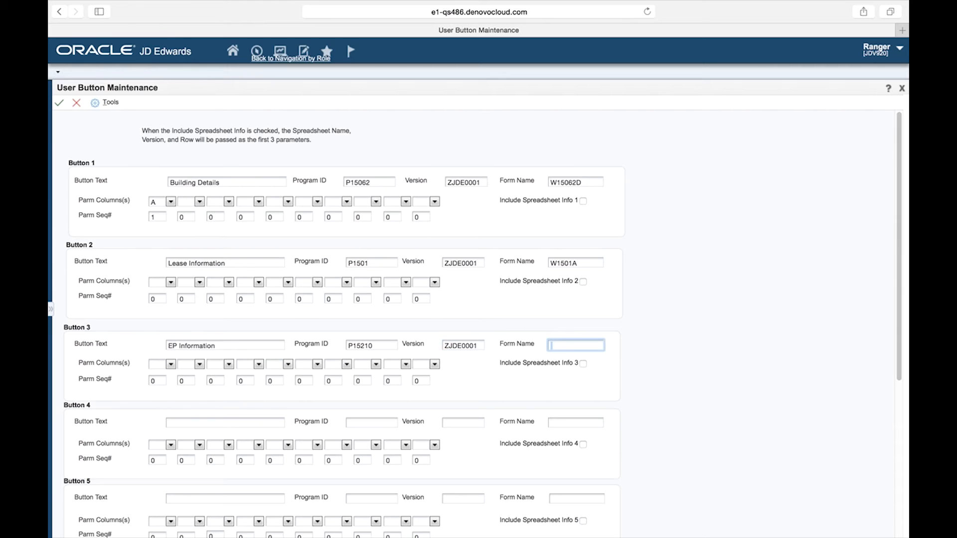
type("W15210A")
left_click(59, 103)
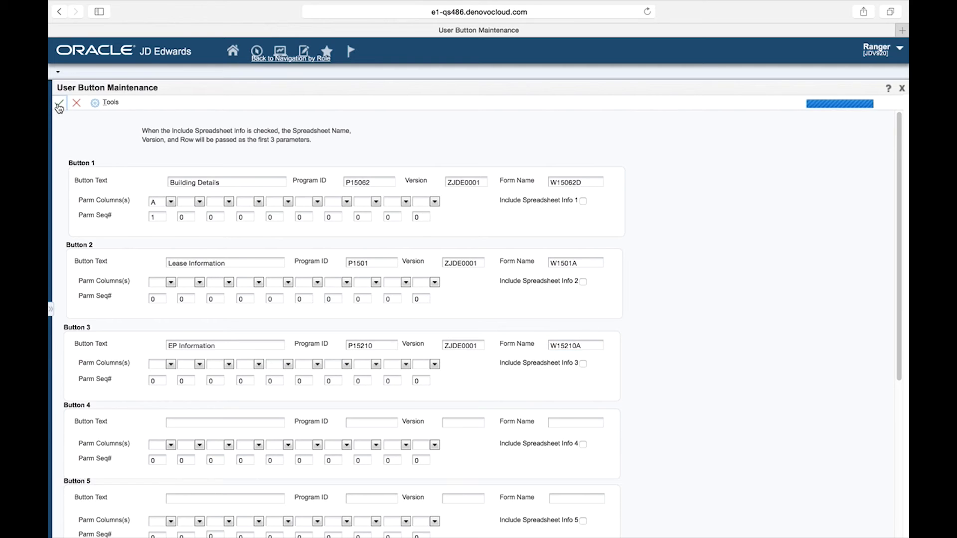
Save the button setup, test the EP Information button, and close the leases form it opens.
left_click(76, 103)
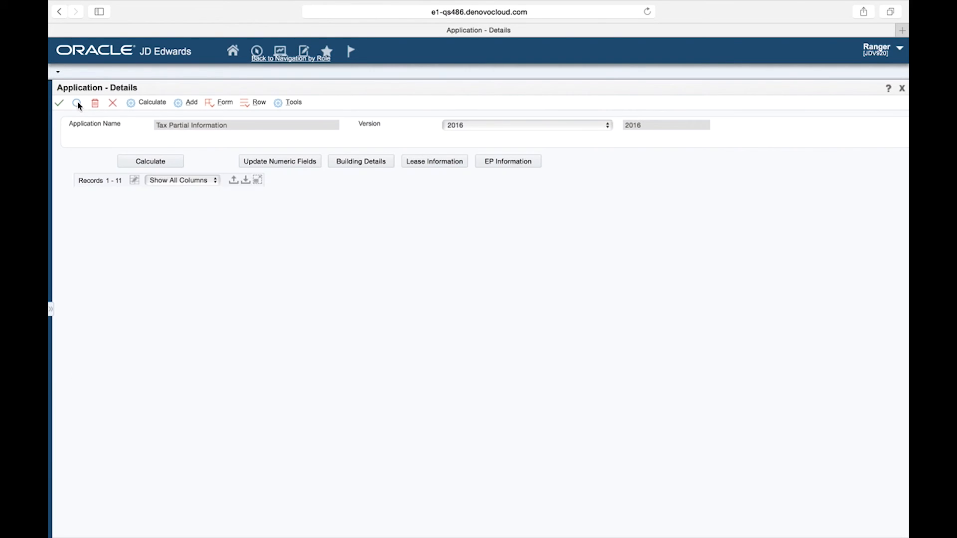
left_click(512, 160)
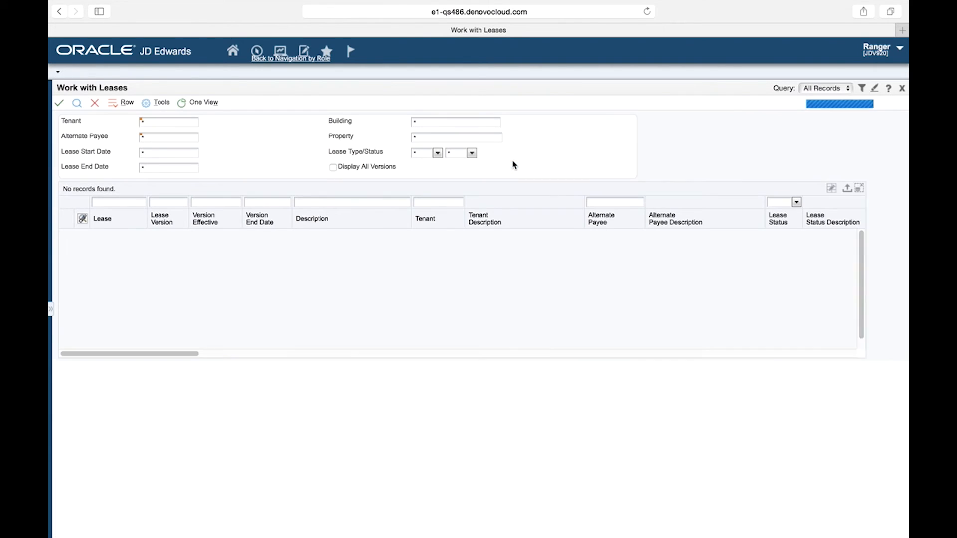
left_click(95, 103)
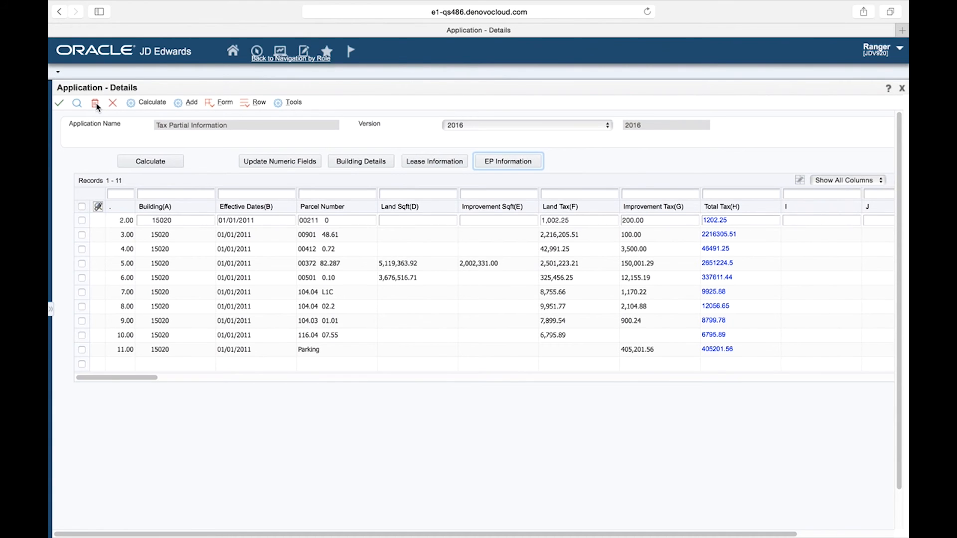
Close the Tax Partial Information spreadsheet application and return to the home page.
left_click(231, 126)
left_click_drag(230, 128, 152, 125)
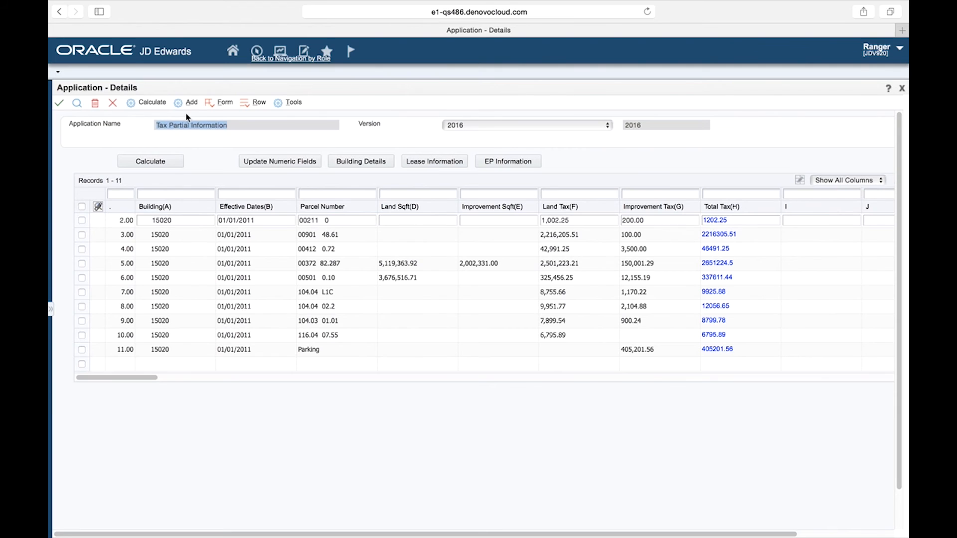
left_click(112, 105)
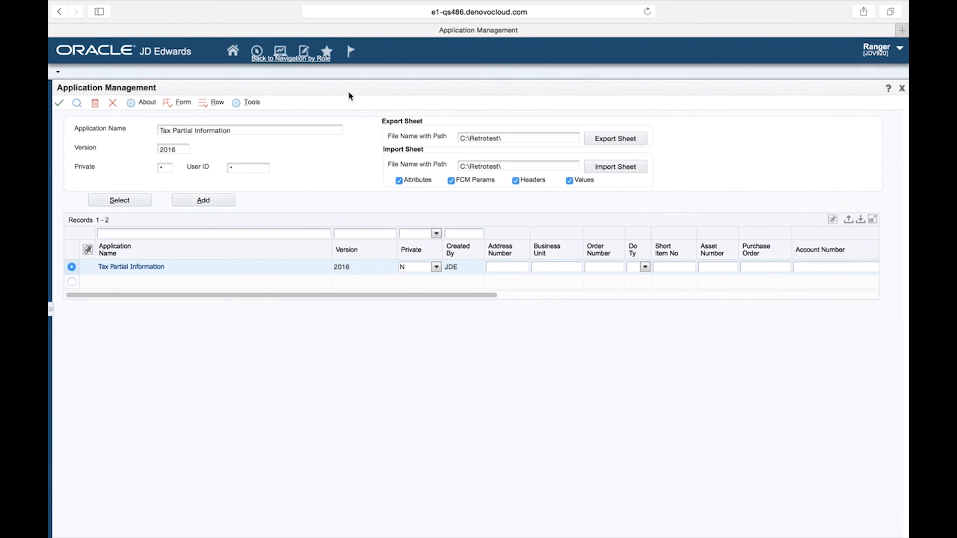
left_click(279, 61)
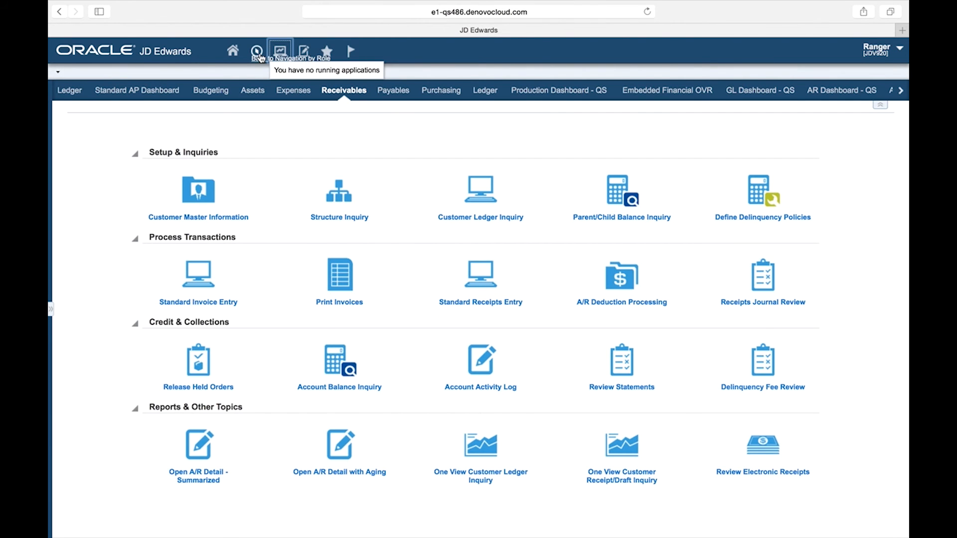
Open Interactive Versions through the fast path and list the versions of application PQ60600D.
left_click(258, 53)
type("IV")
left_click(375, 76)
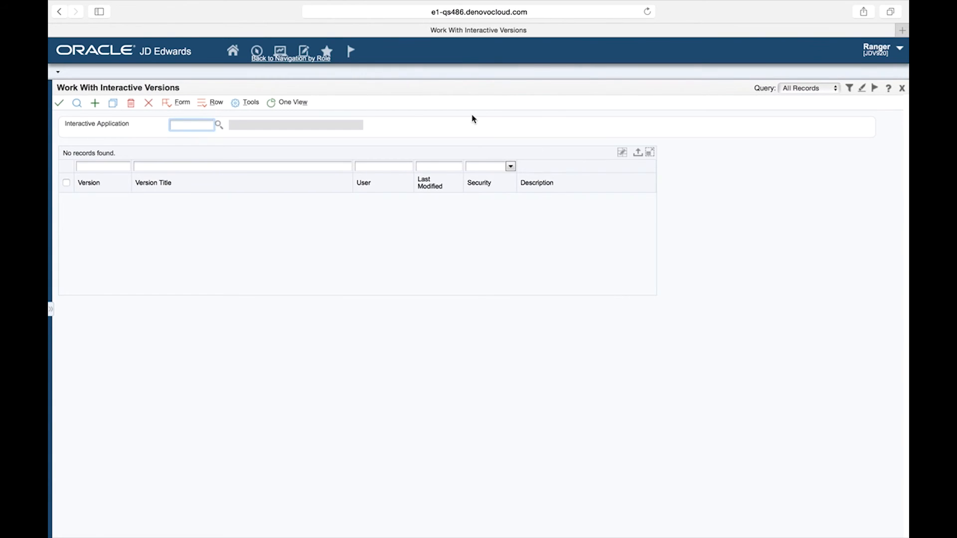
type("PQ")
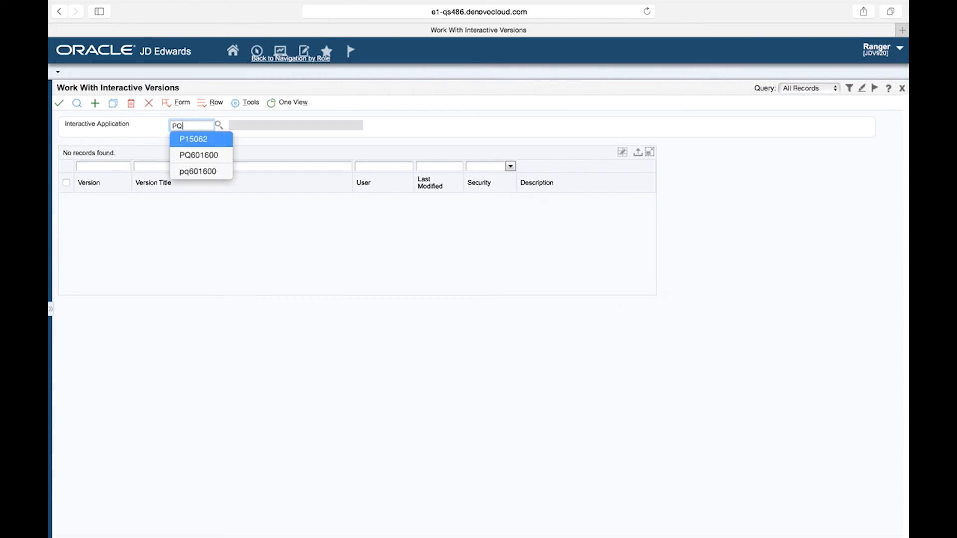
type("60600D")
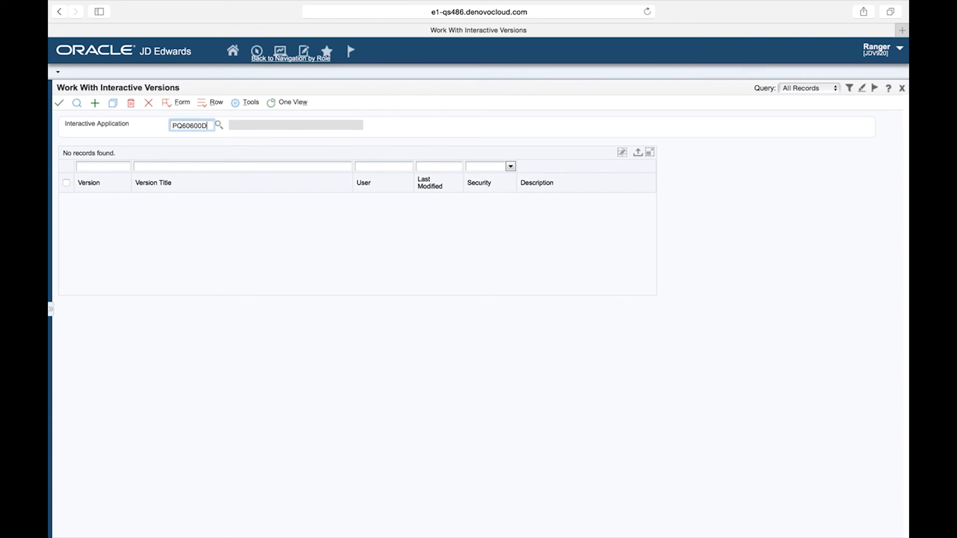
key("Return")
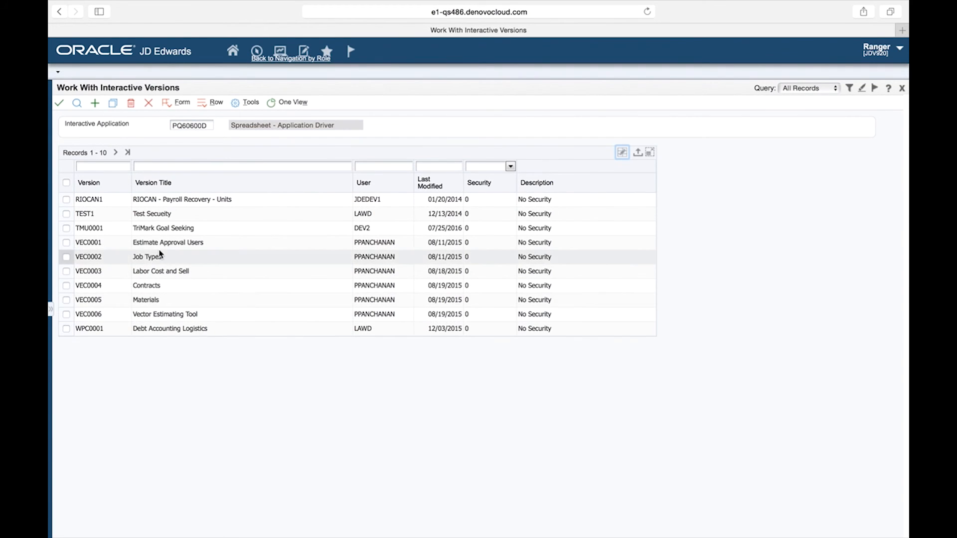
Add a PQ60600D version TAXP titled Tax Partial Information.
left_click(96, 105)
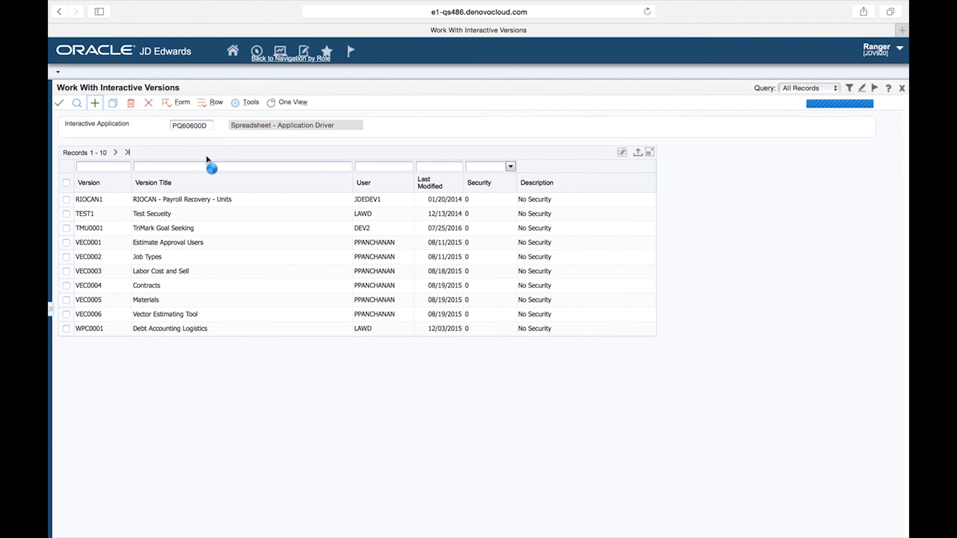
left_click(153, 140)
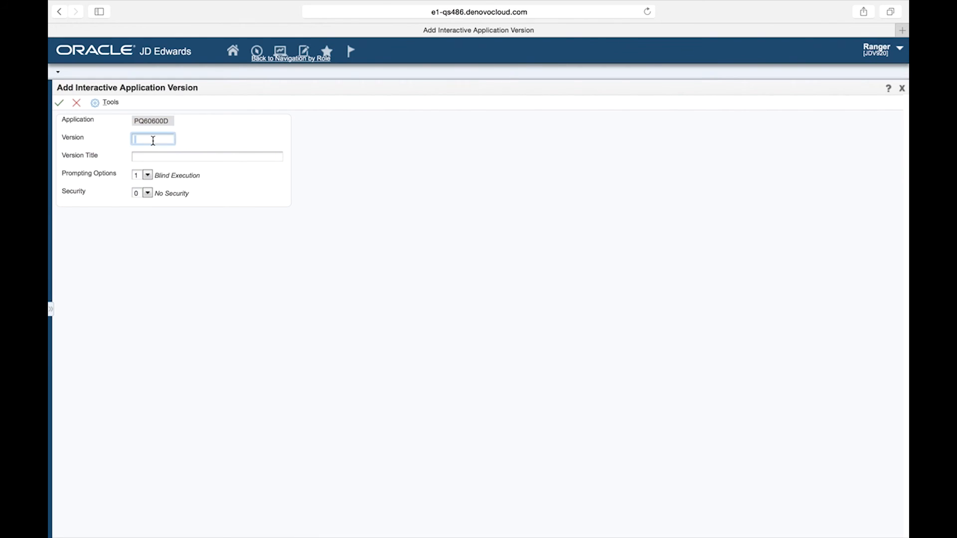
type("TaxP")
key("Tab")
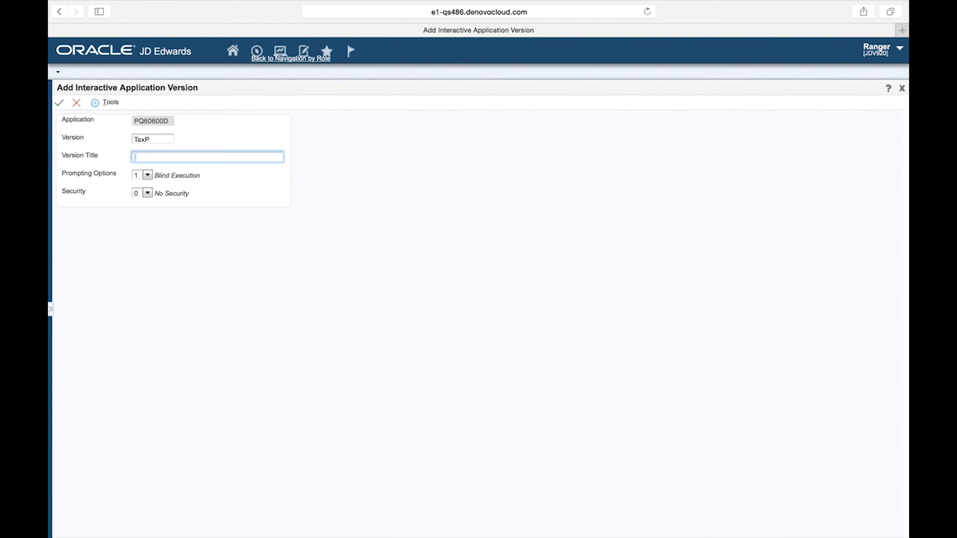
type("Tax Partial Information")
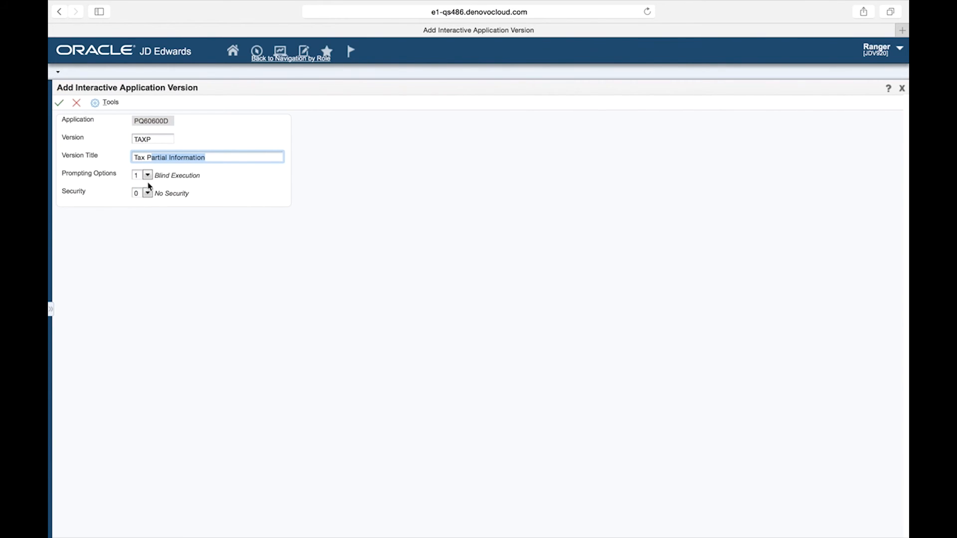
left_click(59, 103)
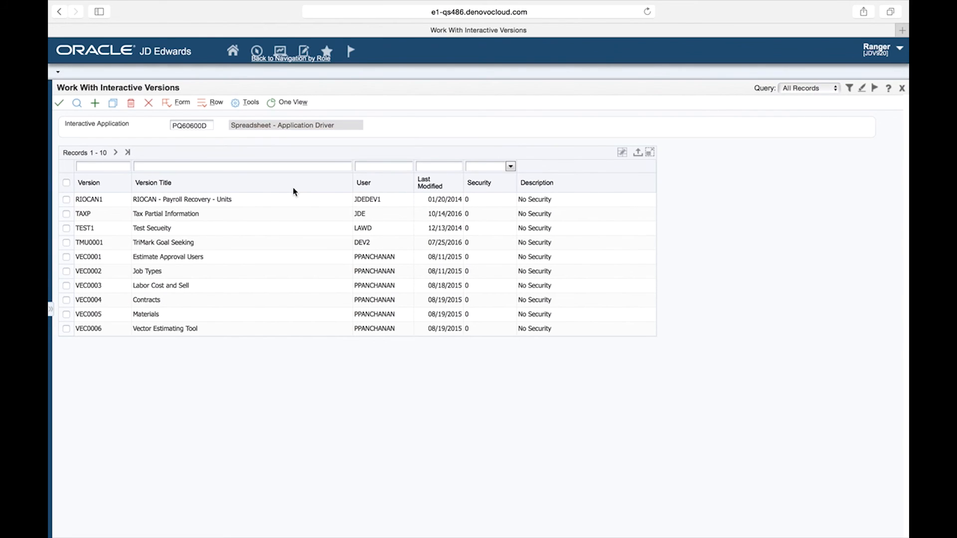
Set the TAXP version's processing options to application name Tax Partial Information and application version 2016.
left_click(66, 214)
left_click(201, 105)
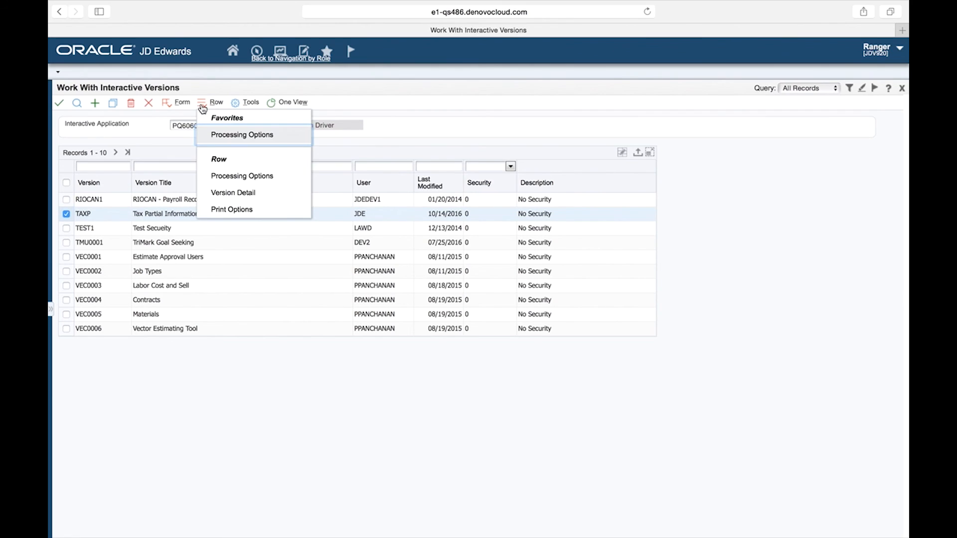
left_click(240, 135)
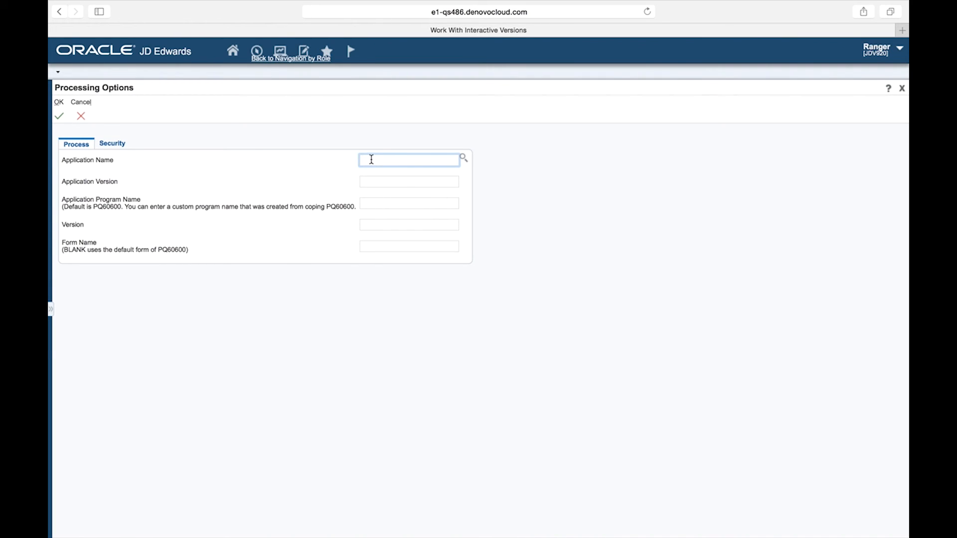
type("Tax Partial Information")
left_click(369, 181)
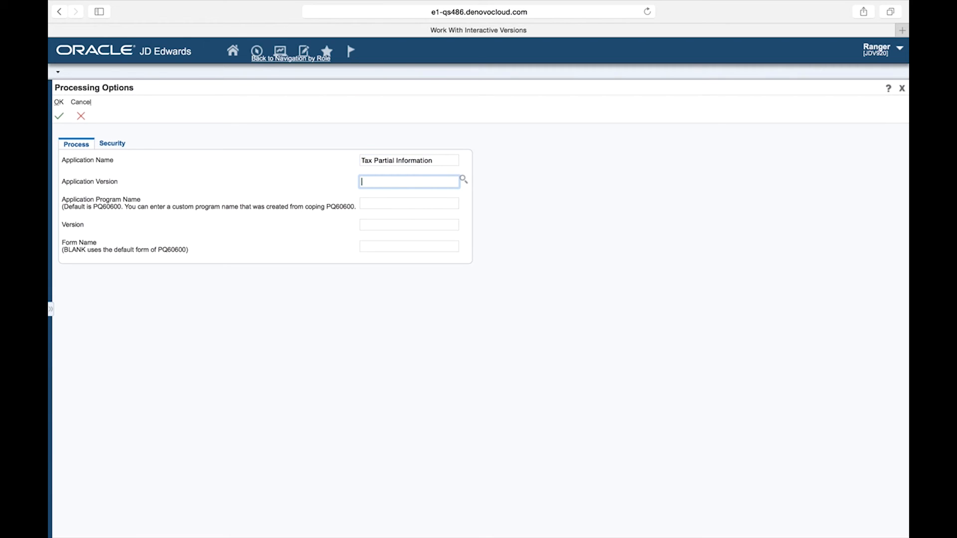
type("2016")
left_click(60, 117)
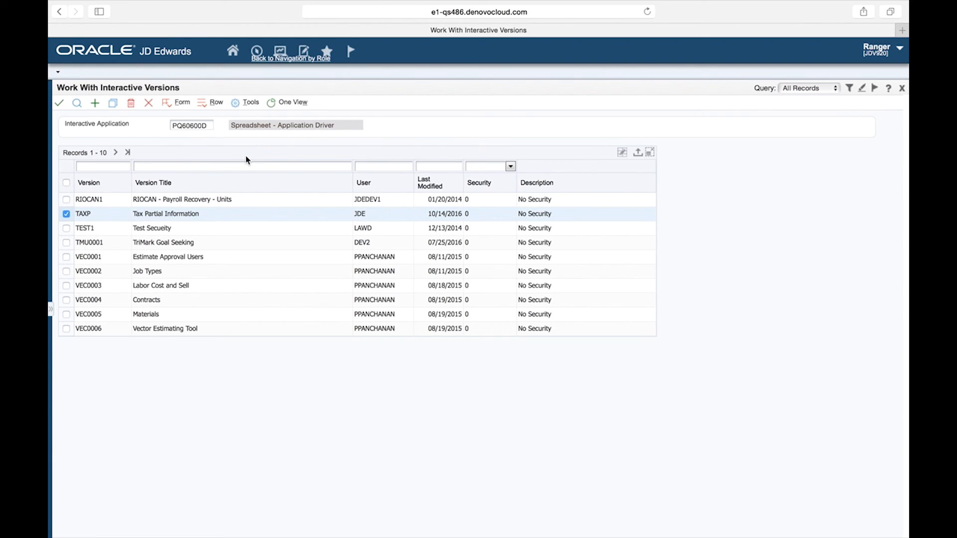
Close Interactive Versions and launch PQ60600D version TAXP through the fast path.
left_click(149, 103)
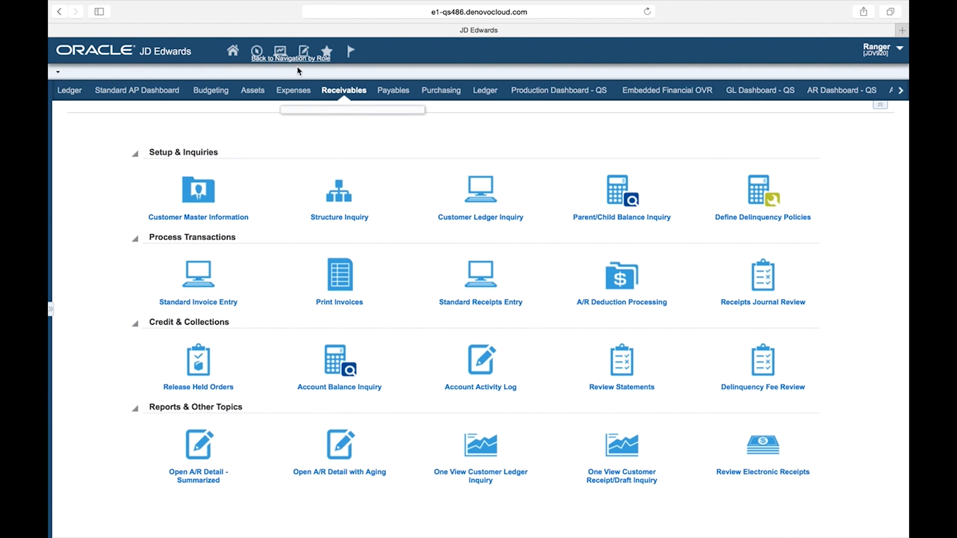
left_click(257, 50)
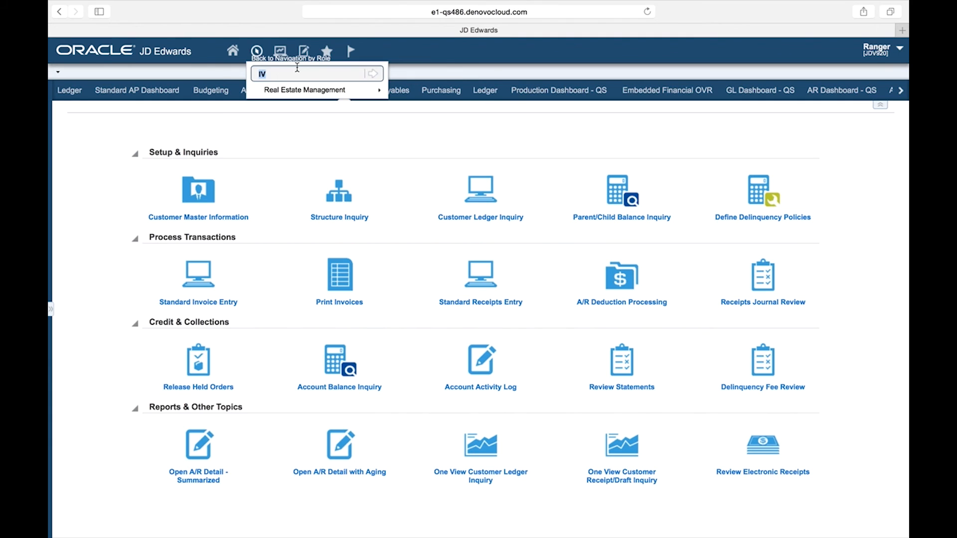
type("PQ60600D|TAXP")
left_click(375, 75)
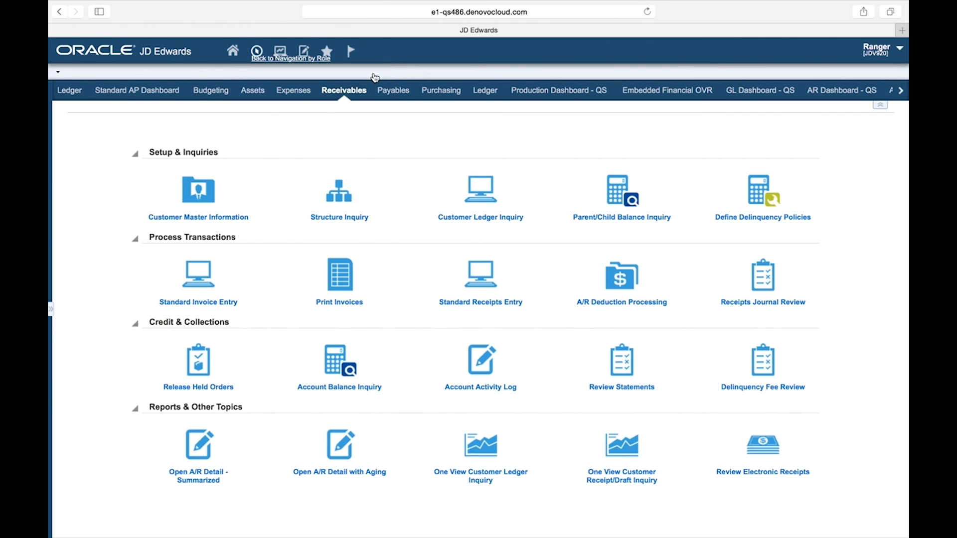